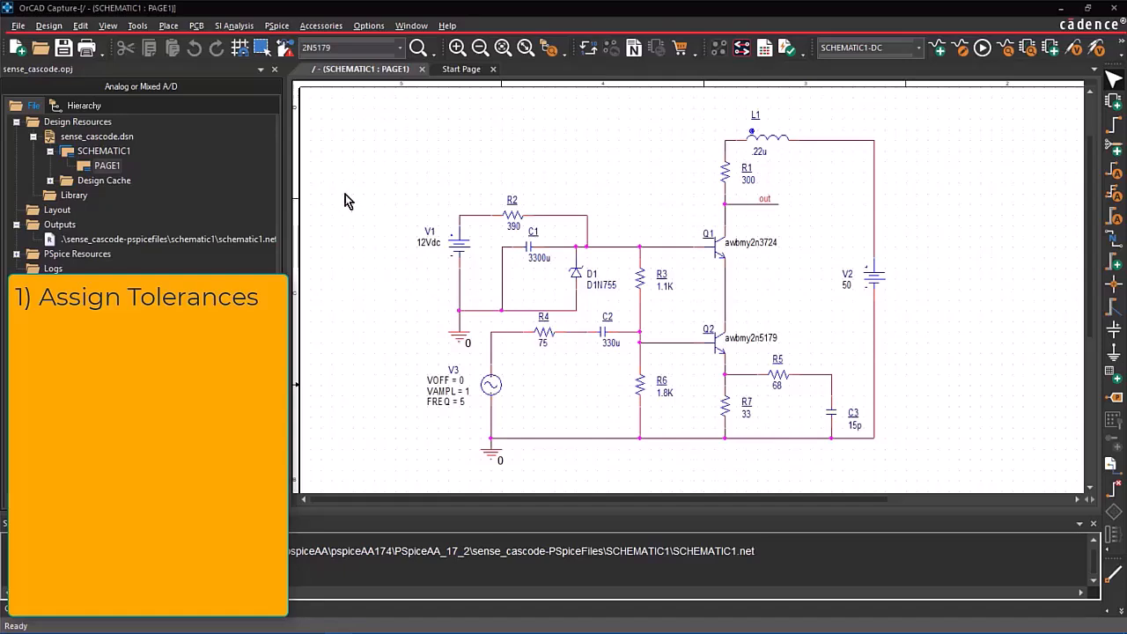
- Open the PSpice tolerance assignment for the schematic and review the global tolerances for R, L and C
left_click(277, 24)
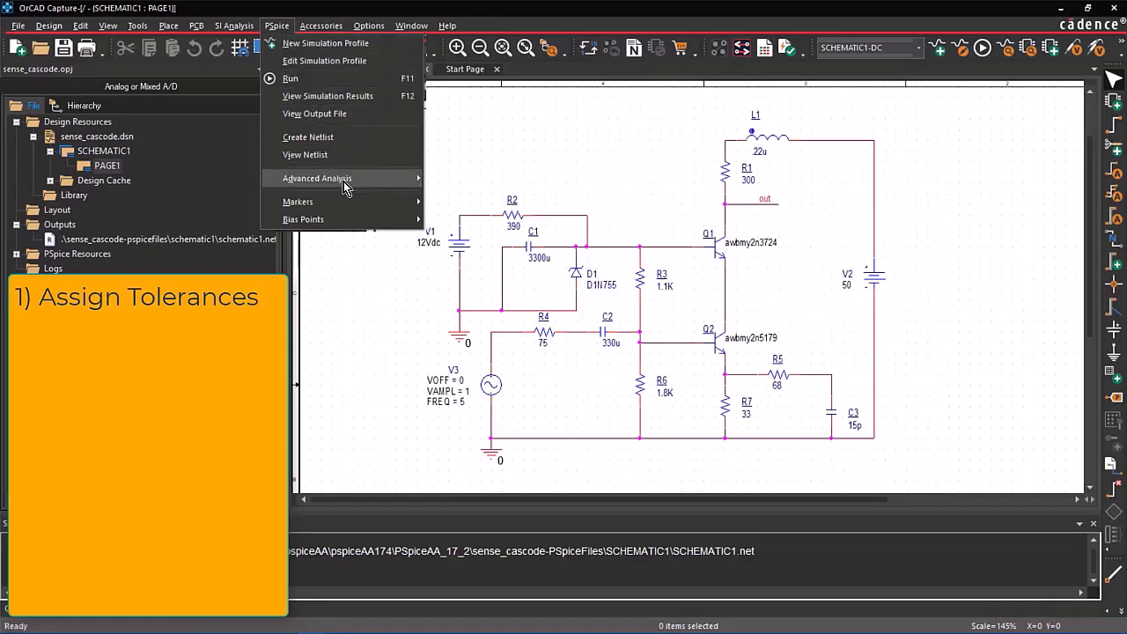
mouse_move(353, 179)
left_click(469, 180)
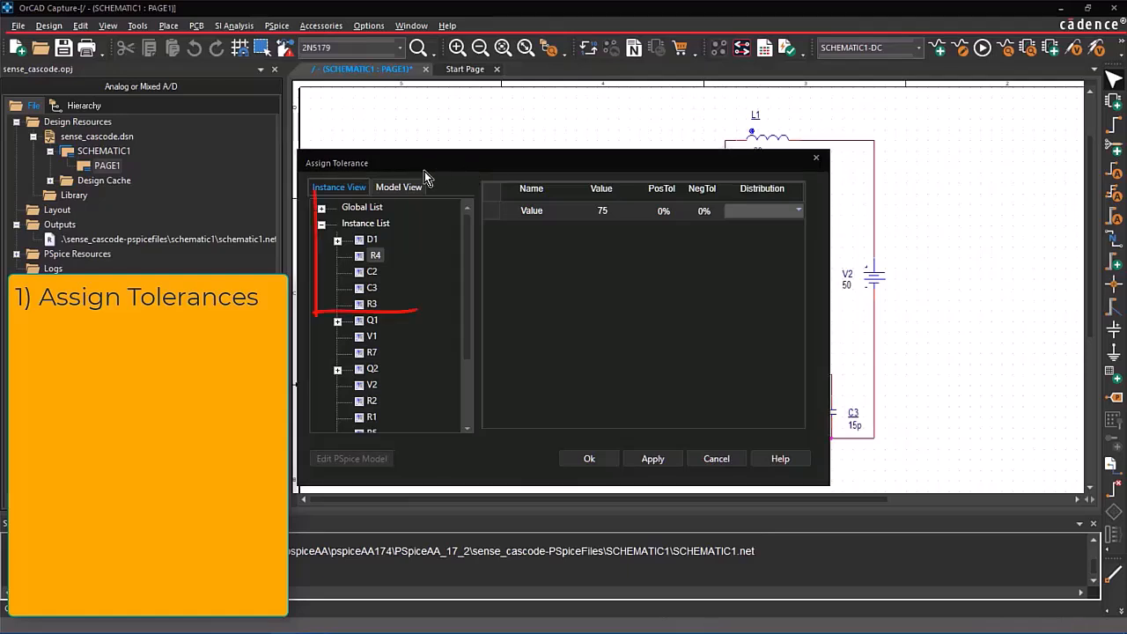
left_click(322, 207)
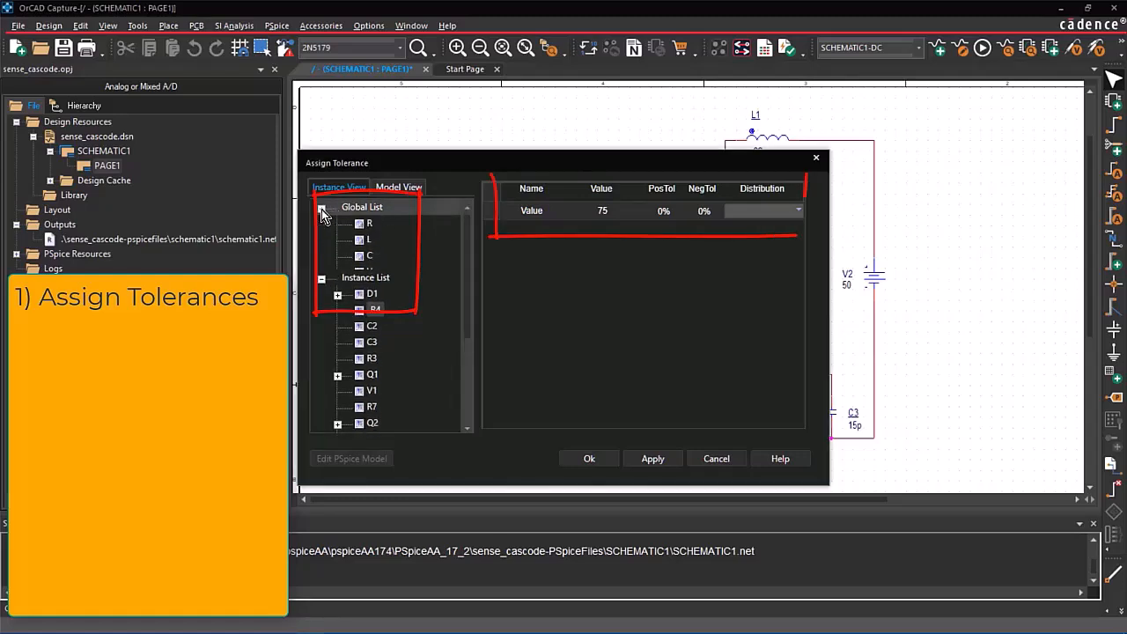
left_click(369, 227)
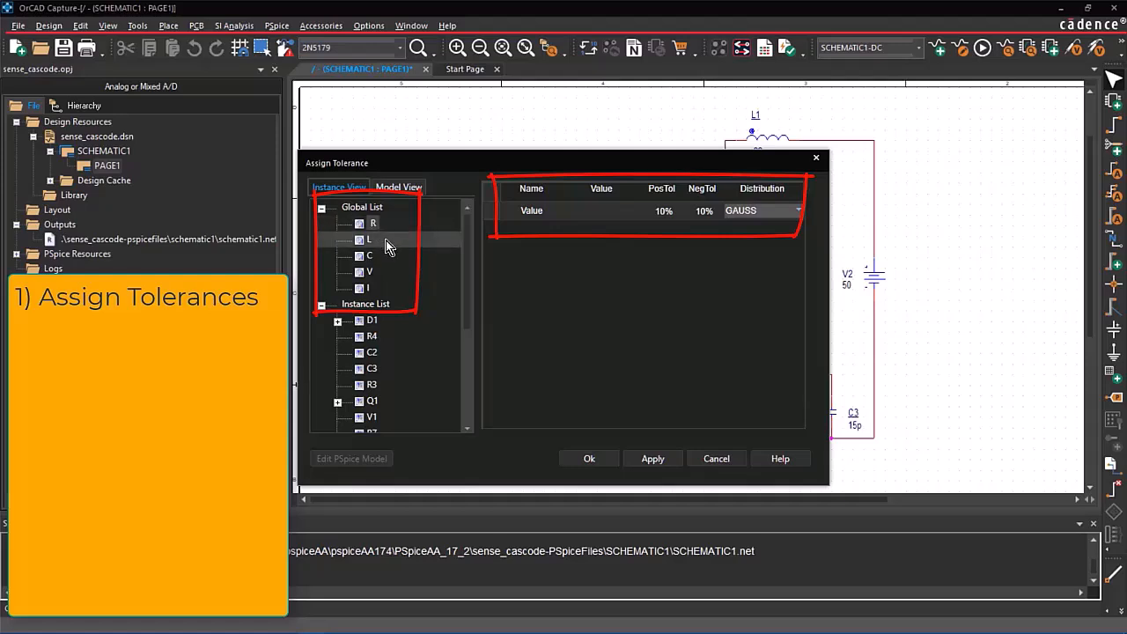
left_click(387, 243)
left_click(394, 255)
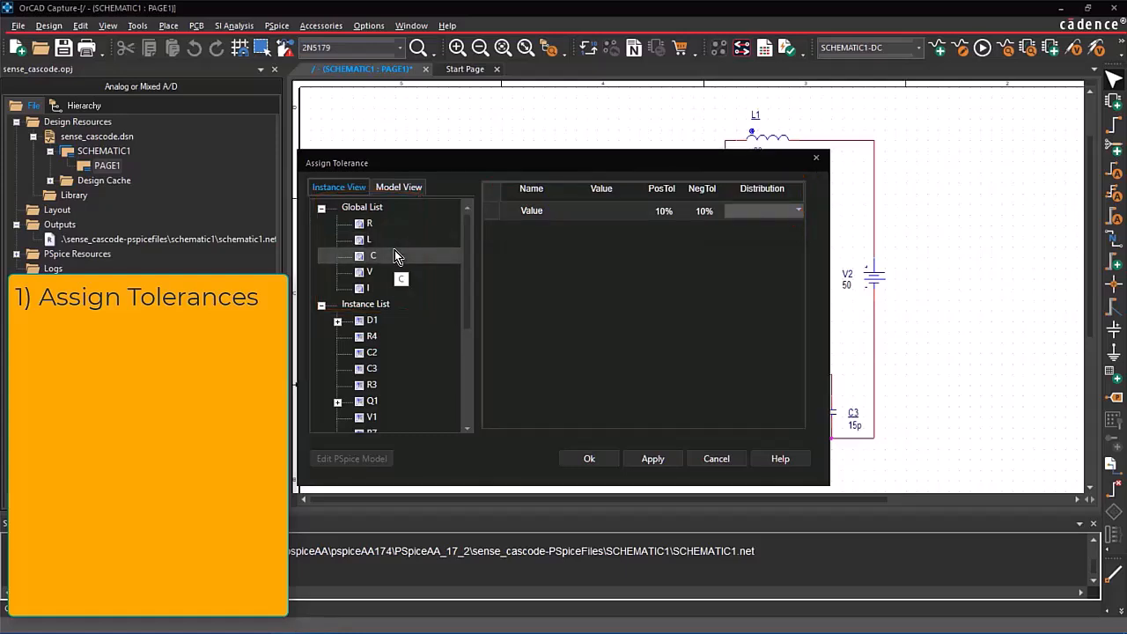
- Review the tolerances assigned to instances C2 and R4 and to the D1N755 device model
left_click(382, 353)
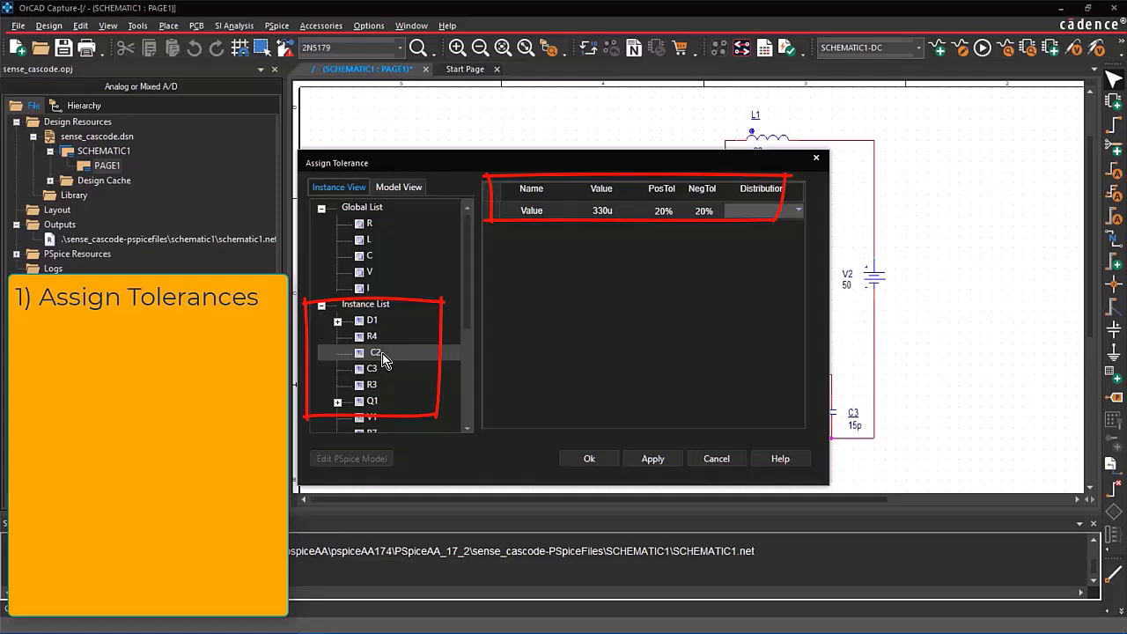
left_click(402, 335)
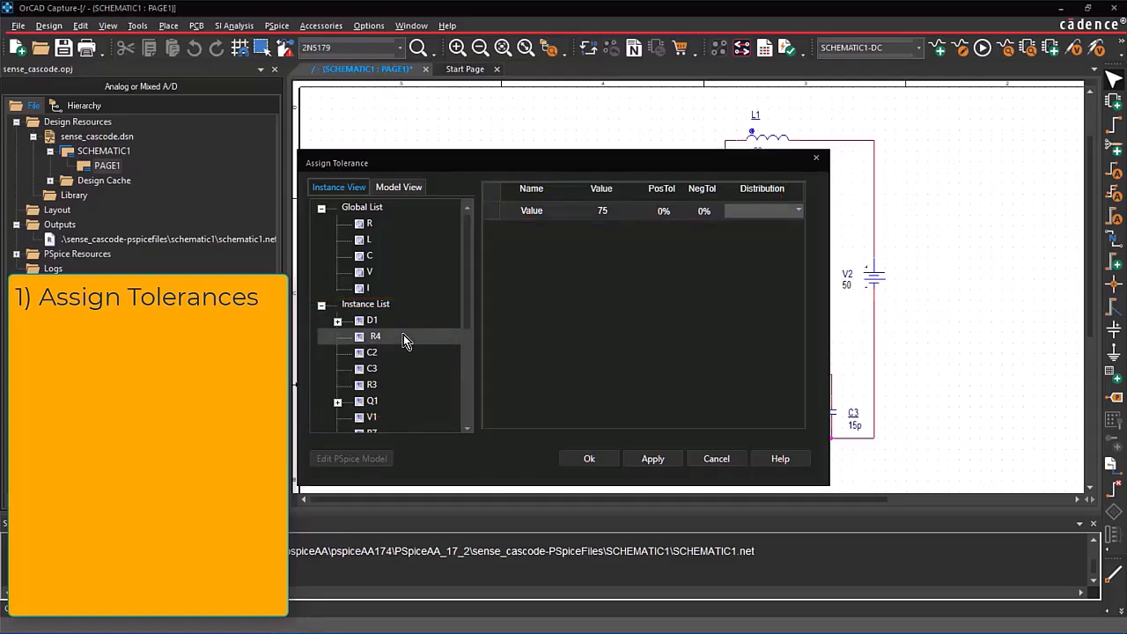
left_click(398, 187)
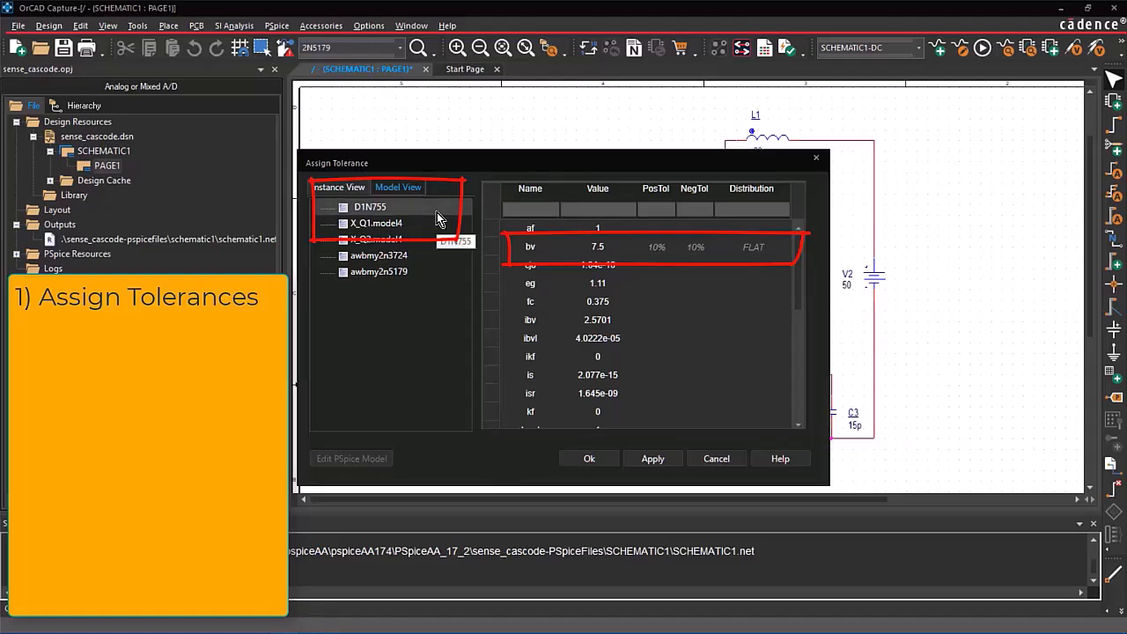
- Open Q1's awbmy2n3724 PSpice model, examine its parameter tolerances and distributions, and accept the tolerance assignment
left_click(345, 193)
left_click(337, 327)
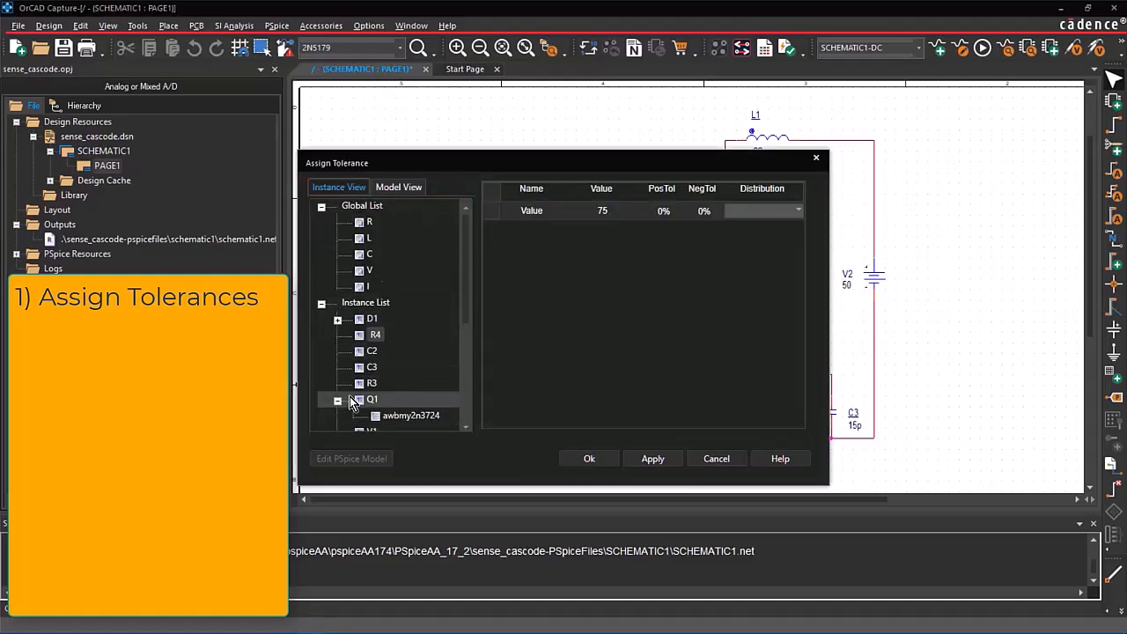
left_click(414, 343)
left_click(376, 460)
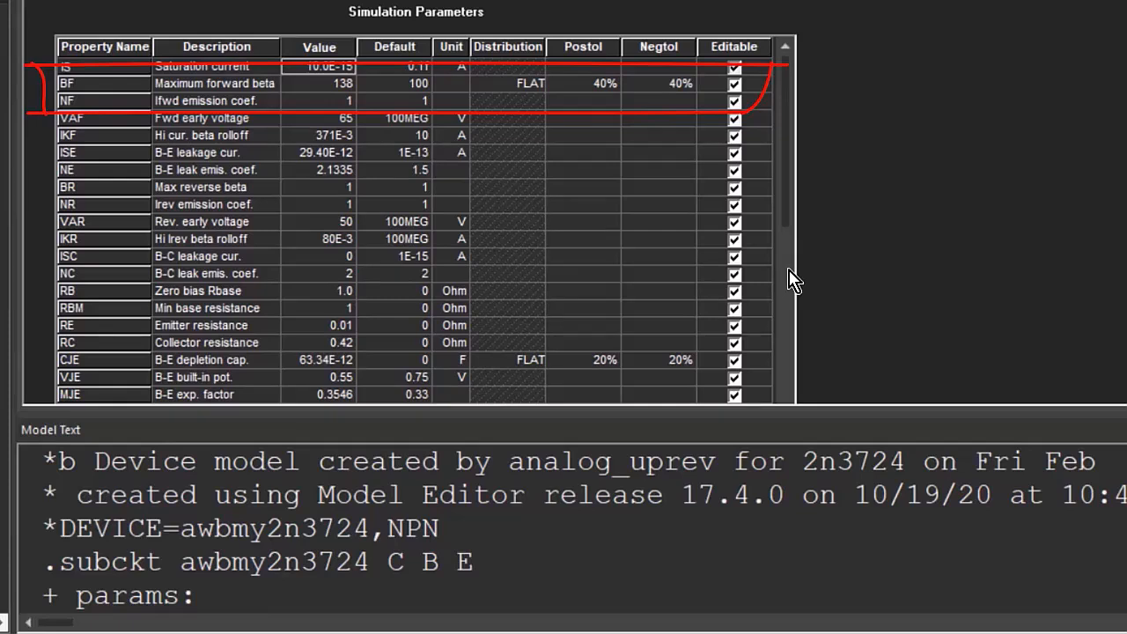
scroll(790, 280, "down", 1)
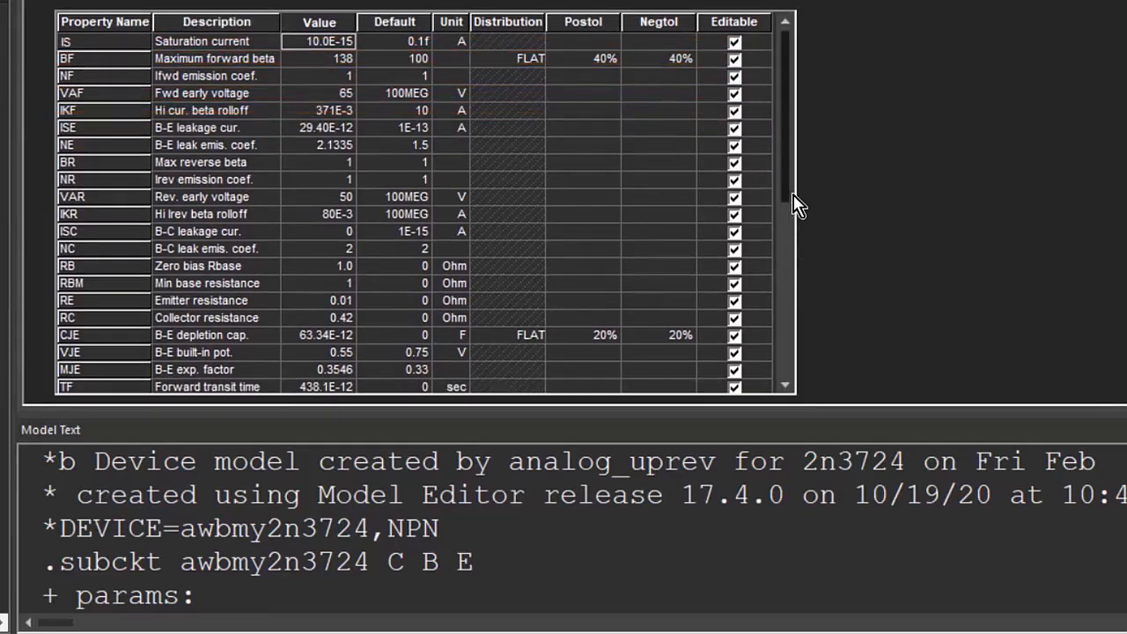
scroll(791, 212, "down", 3)
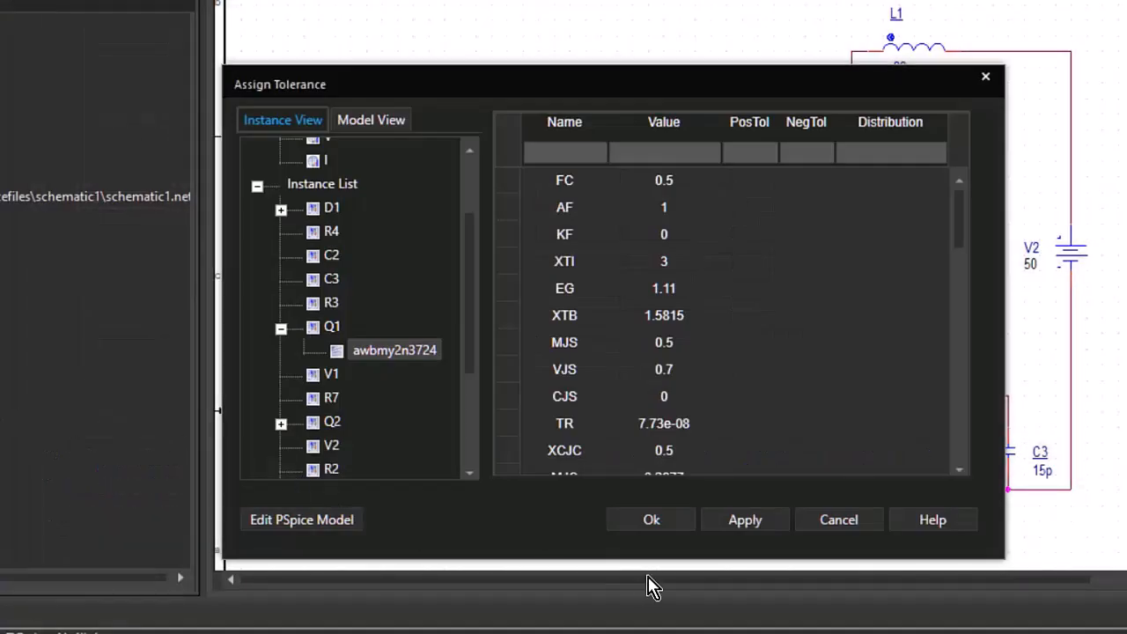
left_click(649, 521)
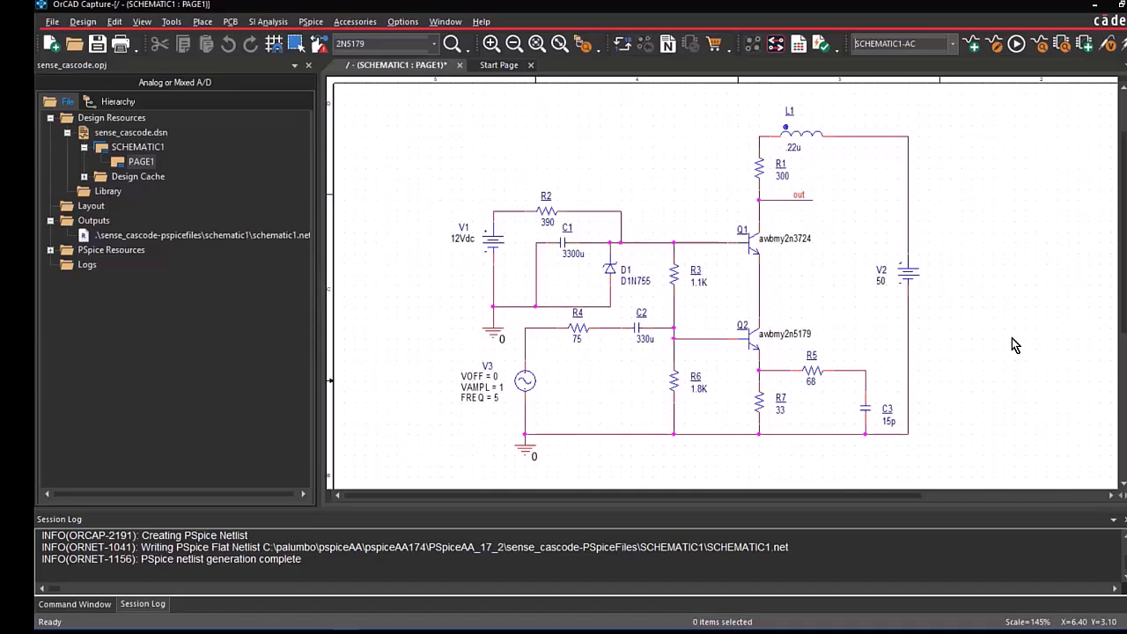
- Review the AC sweep type, frequency range and points per decade in the SCHEMATIC1-AC simulation profile, and accept the settings
left_click(323, 23)
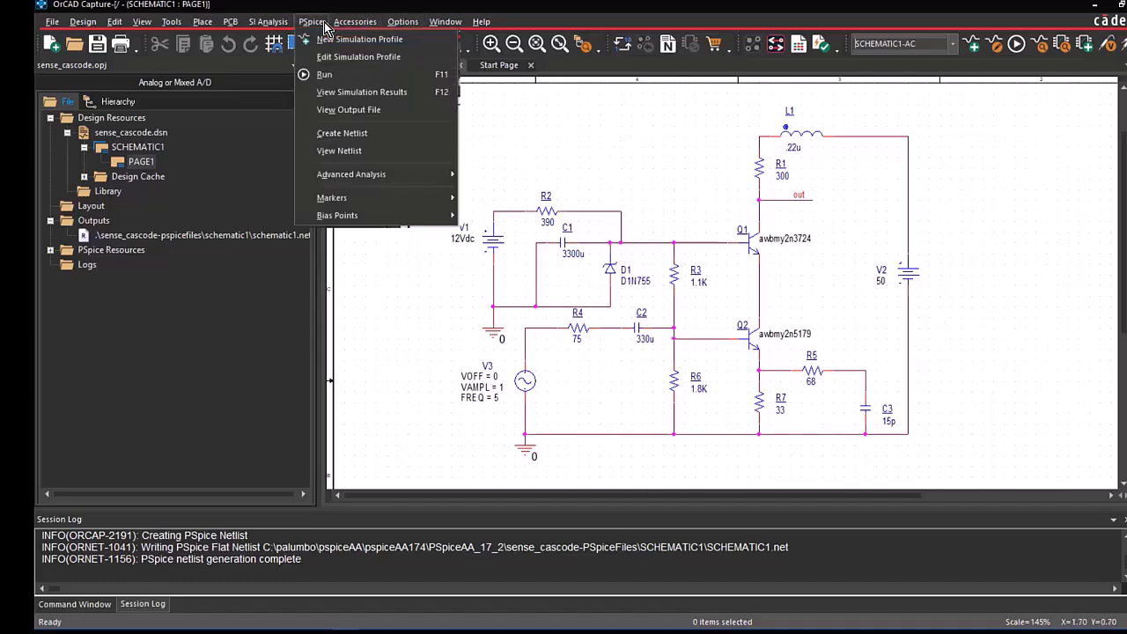
left_click(336, 55)
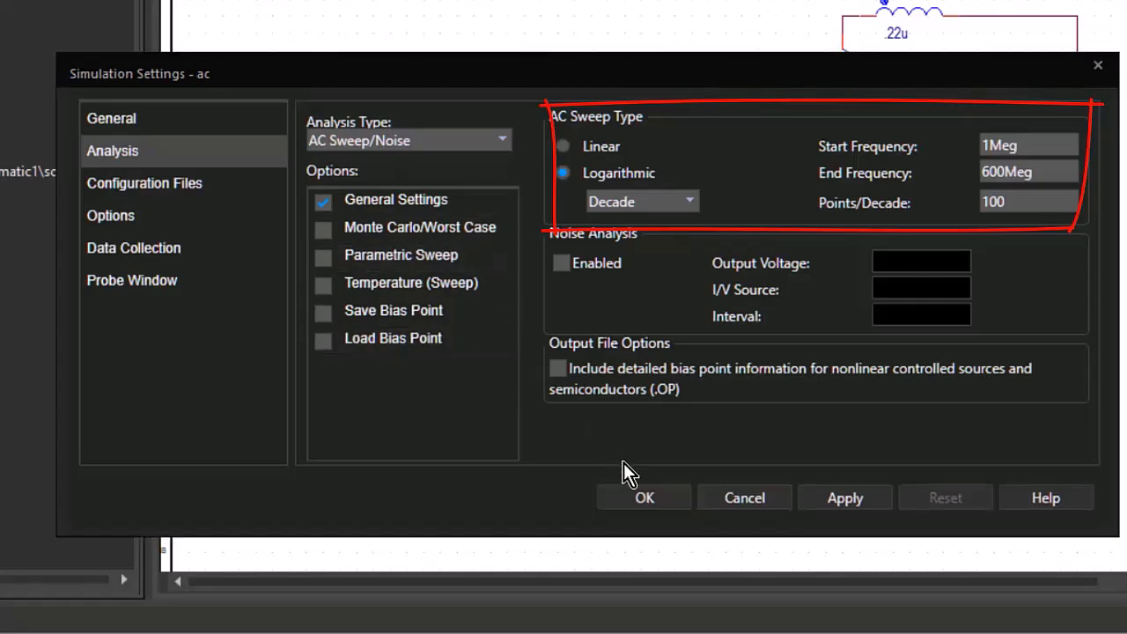
left_click(642, 496)
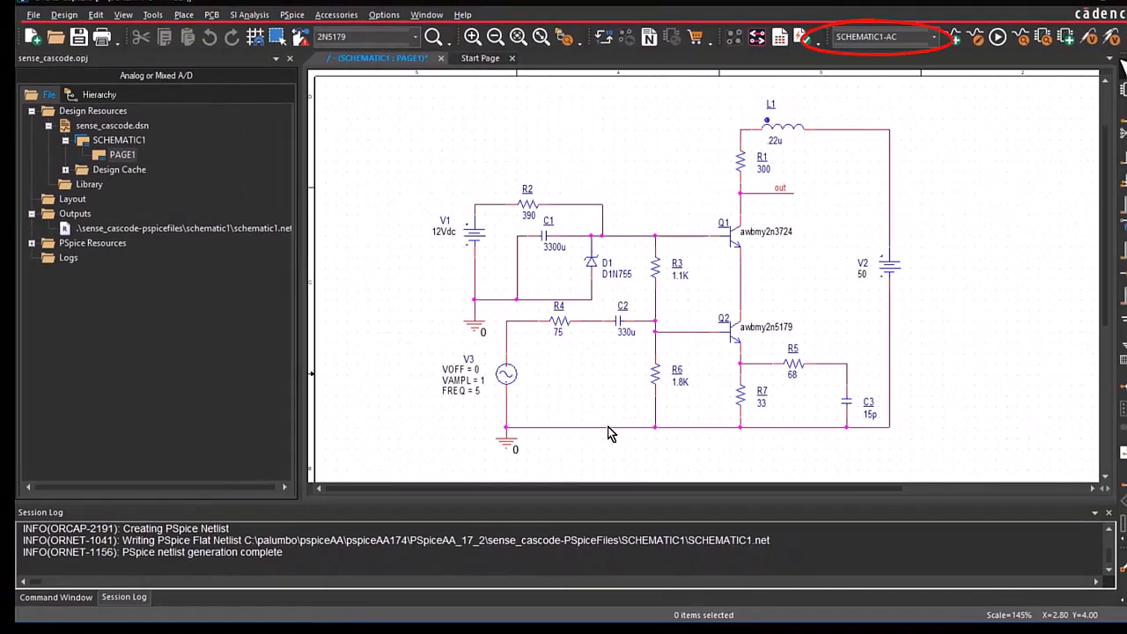
- Run the SCHEMATIC1-AC simulation and switch to the PSpice A/D results
left_click(998, 38)
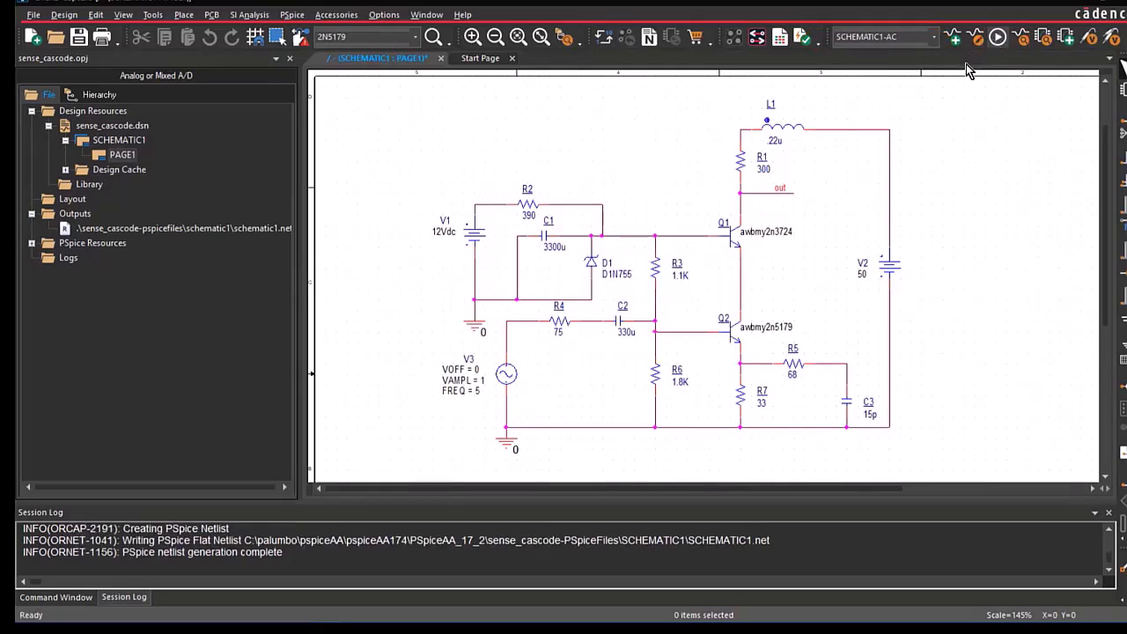
mouse_move(507, 630)
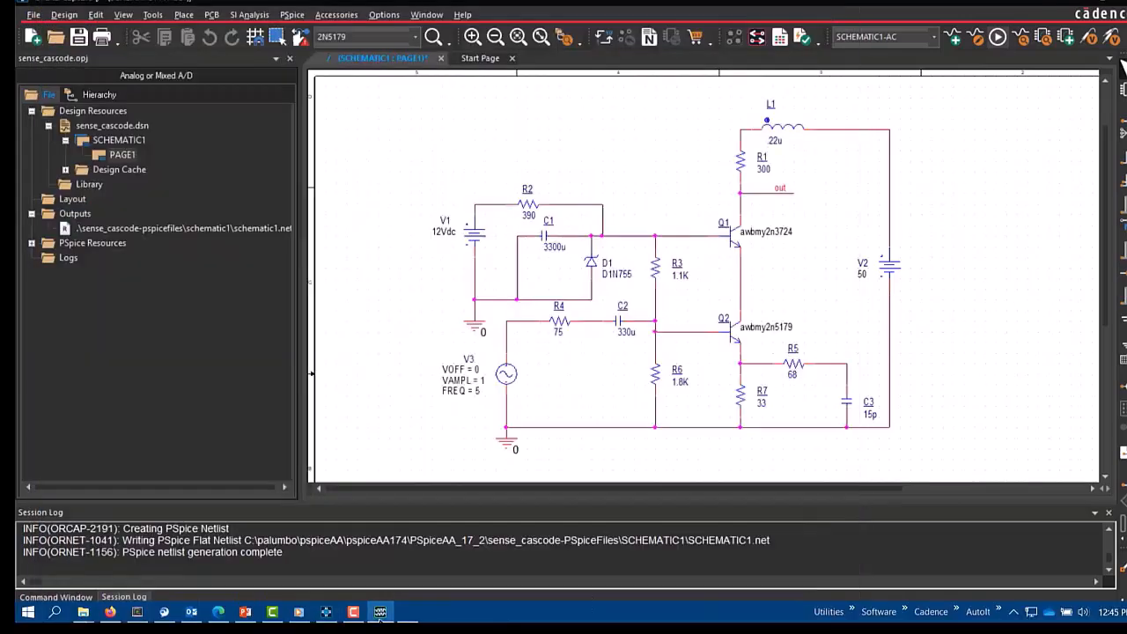
left_click(380, 611)
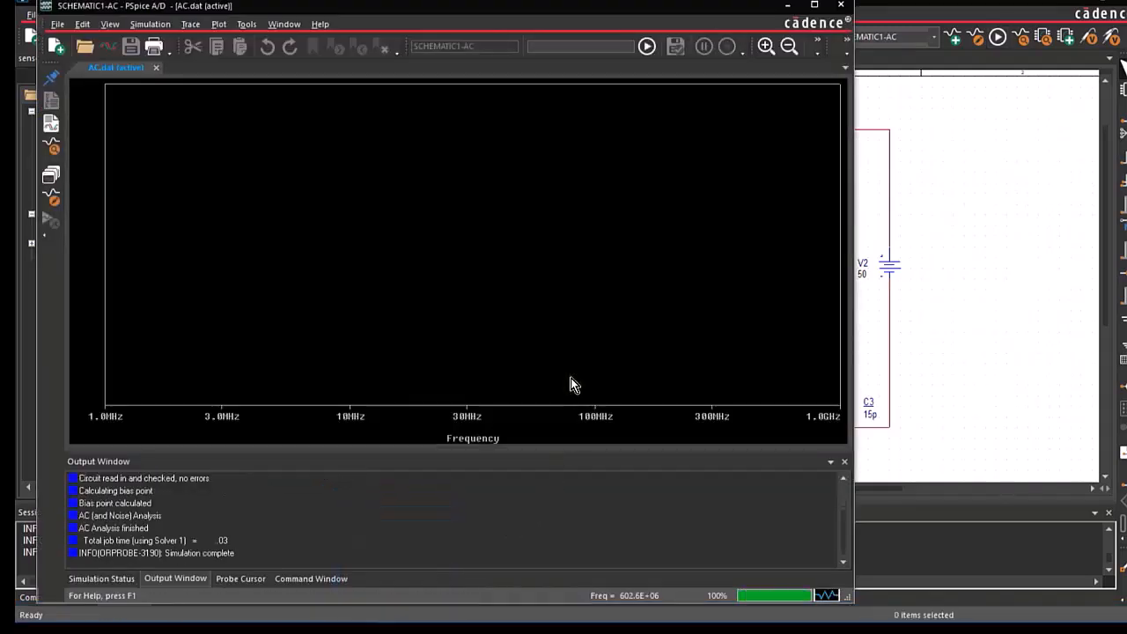
- Add the trace DB(V(out)) to the AC frequency plot
left_click(192, 26)
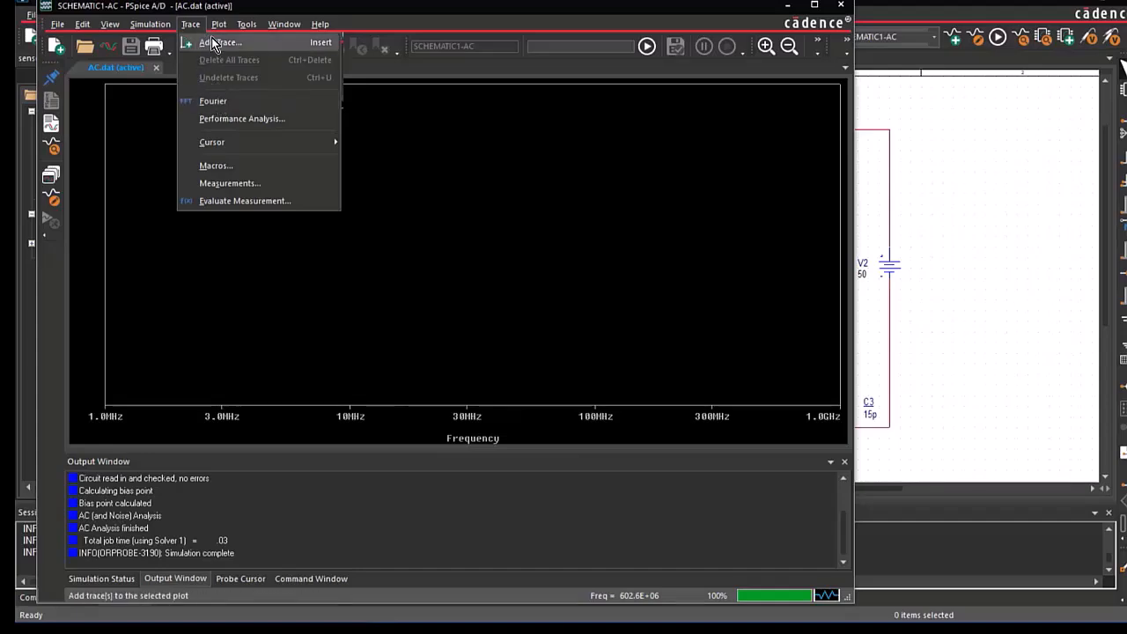
left_click(215, 46)
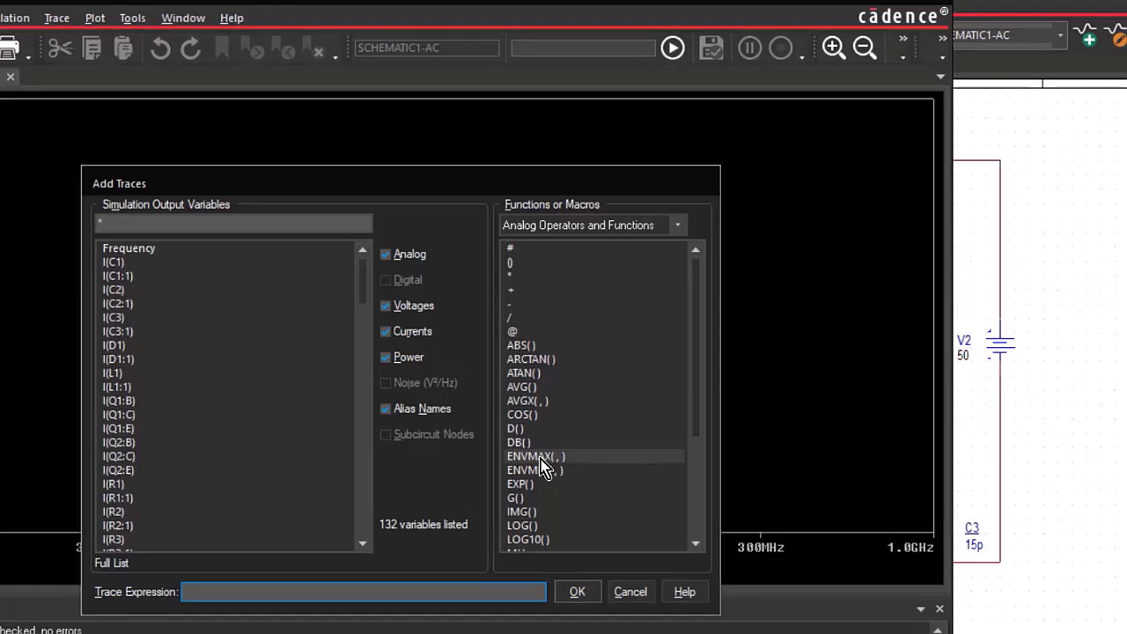
left_click(541, 443)
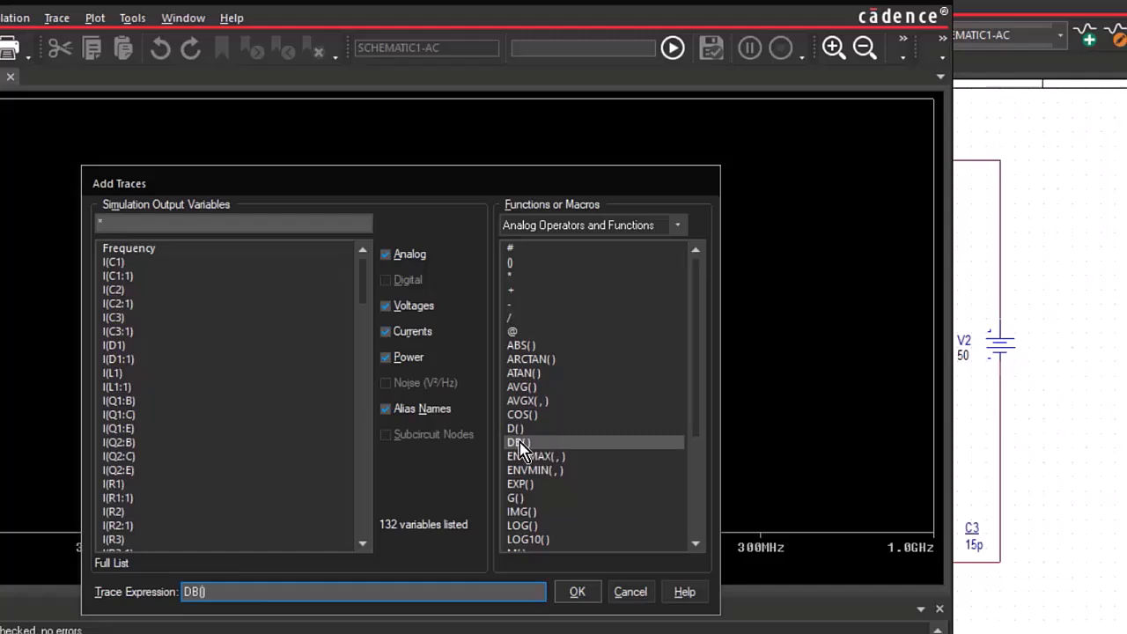
left_click_drag(365, 301, 378, 413)
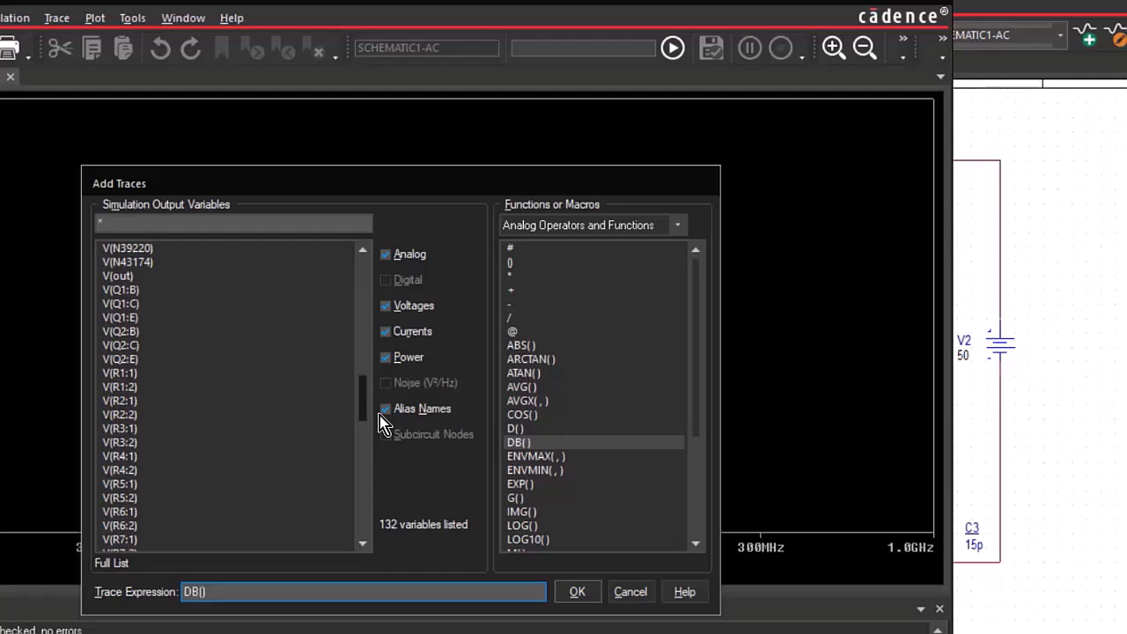
left_click(132, 276)
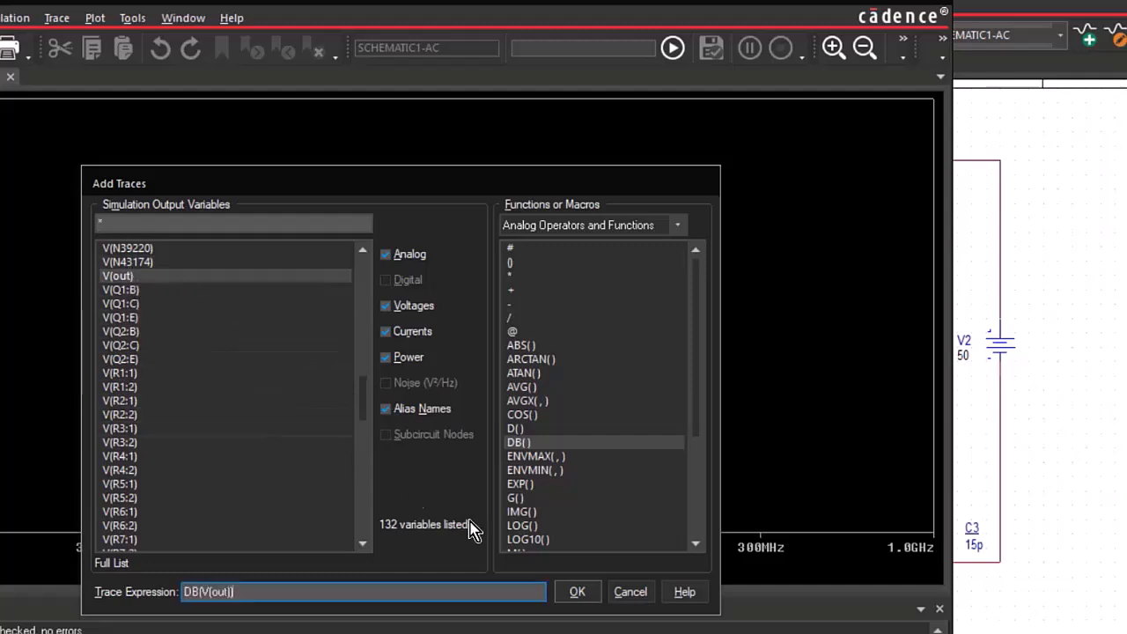
left_click(576, 593)
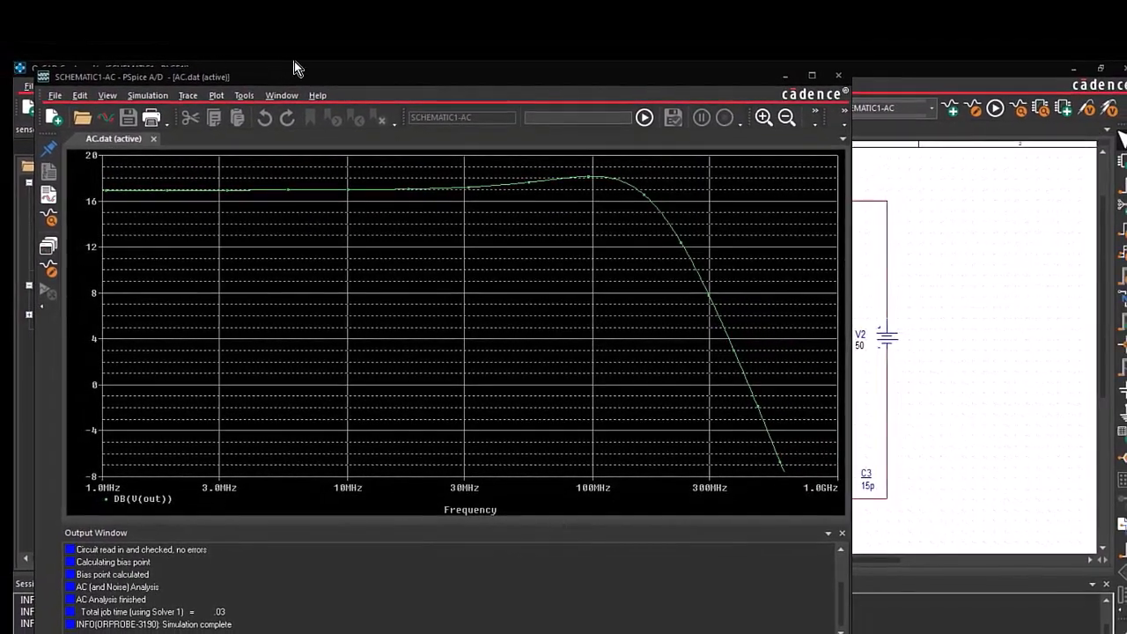
- Evaluate the measurement Cutoff_Lowpass_3dB(V(out)) on the AC simulation results
left_click(193, 95)
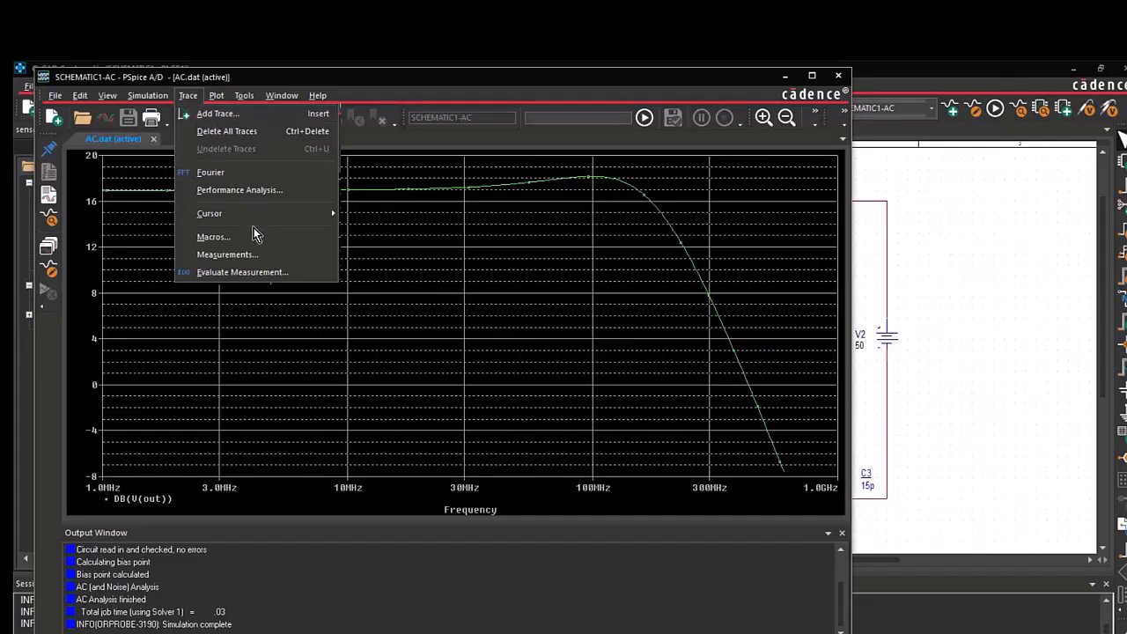
left_click(271, 271)
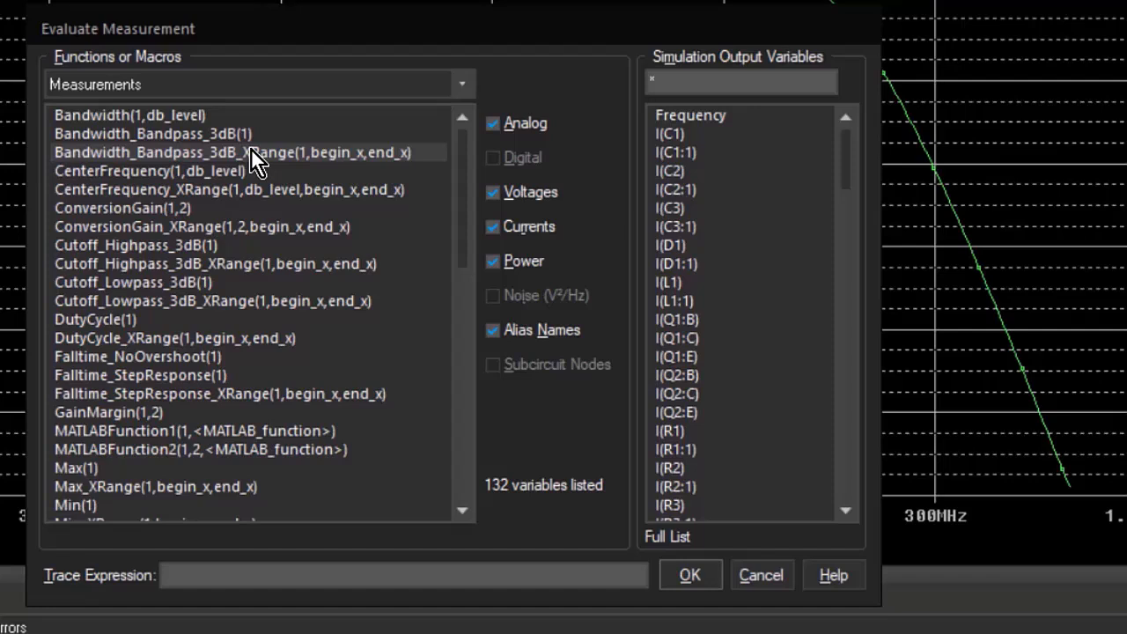
double_click(195, 282)
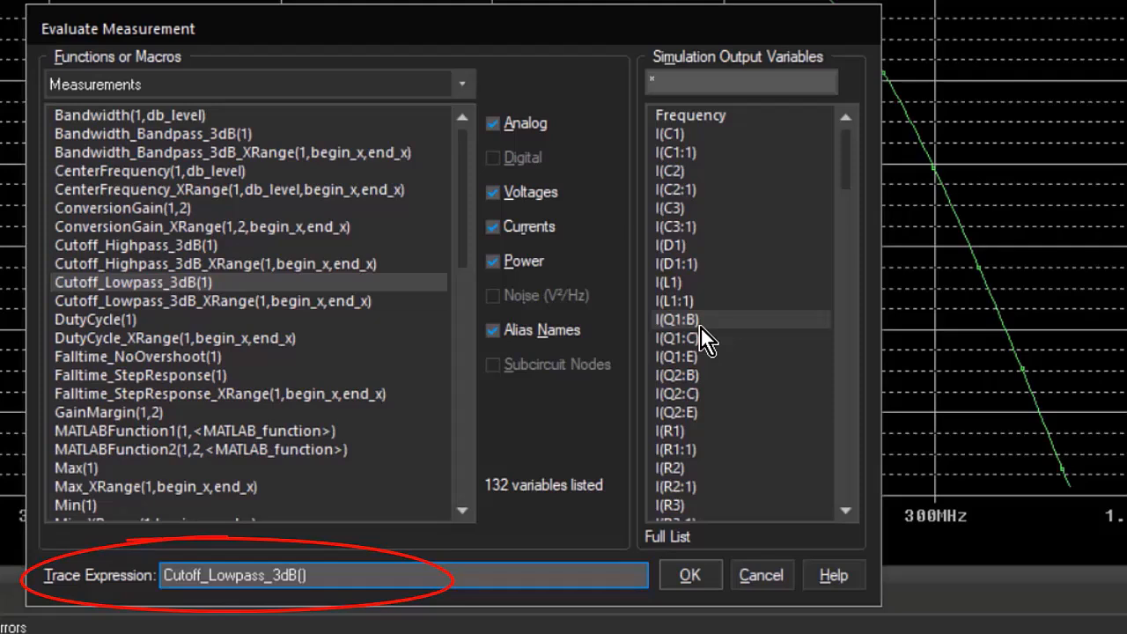
scroll(704, 332, "down", 5)
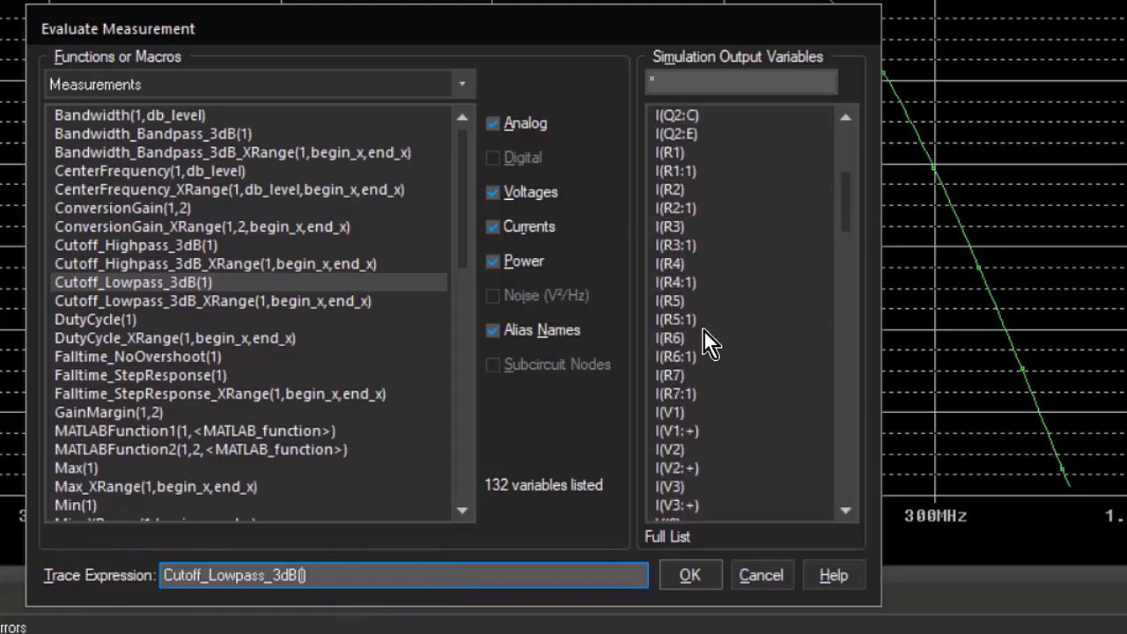
scroll(705, 332, "down", 5)
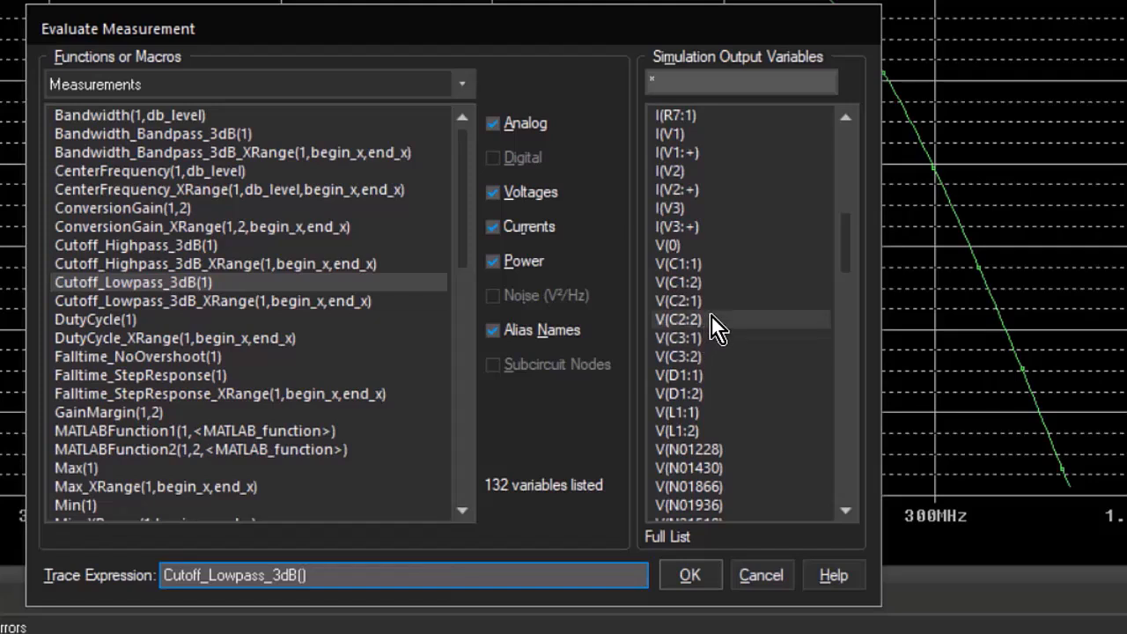
scroll(712, 318, "down", 5)
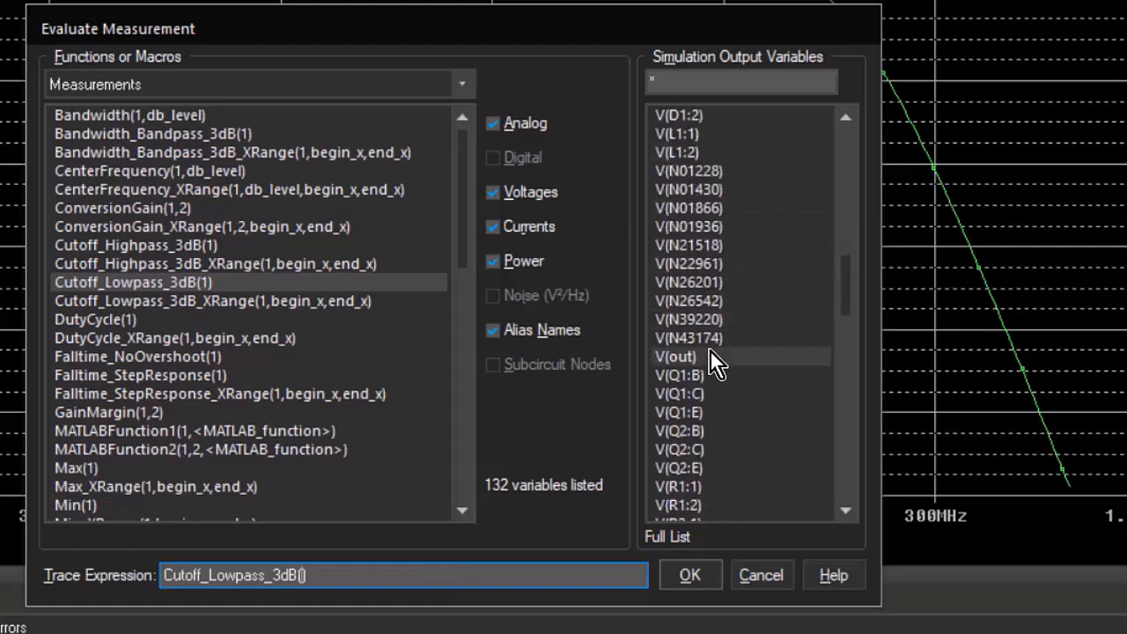
left_click(710, 352)
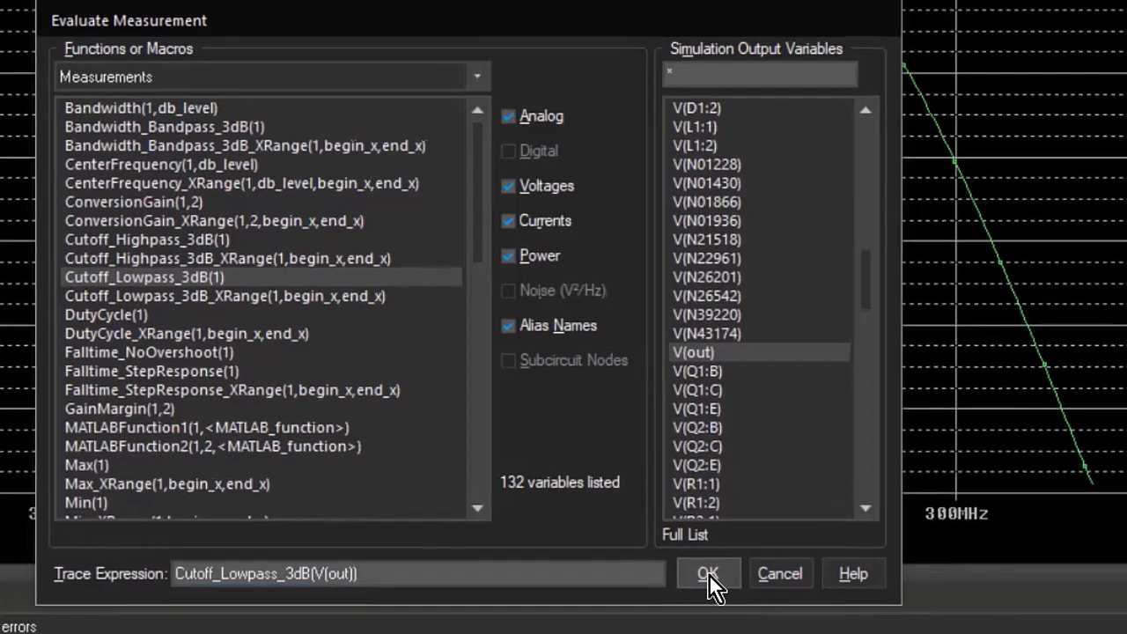
left_click(689, 582)
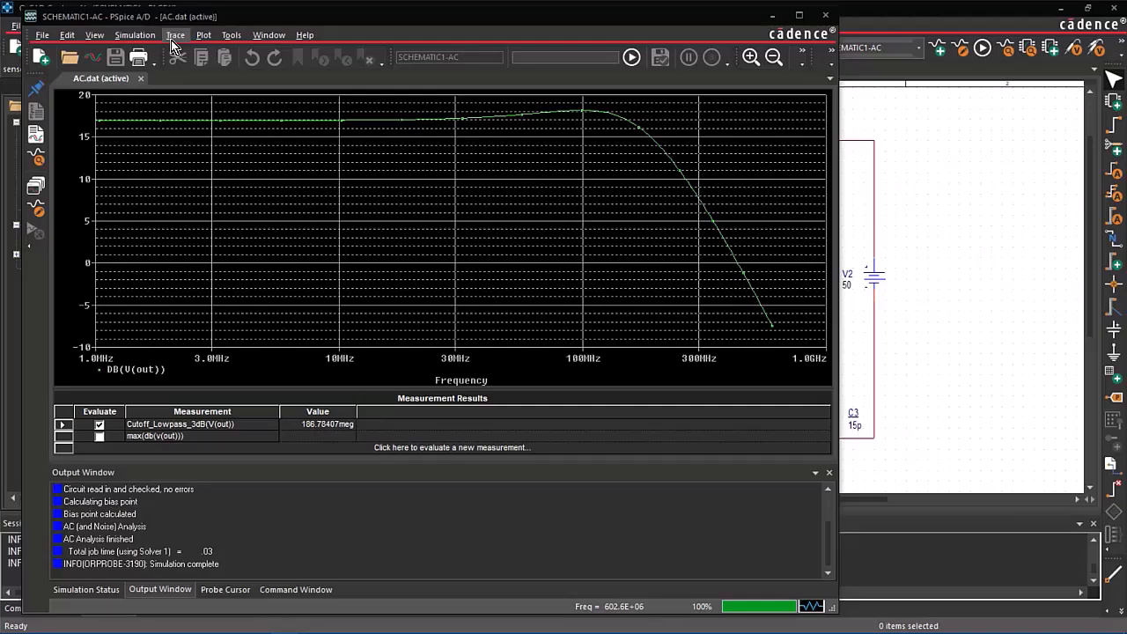
- Evaluate the measurement Max(Vdb(out)) on the AC simulation results
left_click(172, 40)
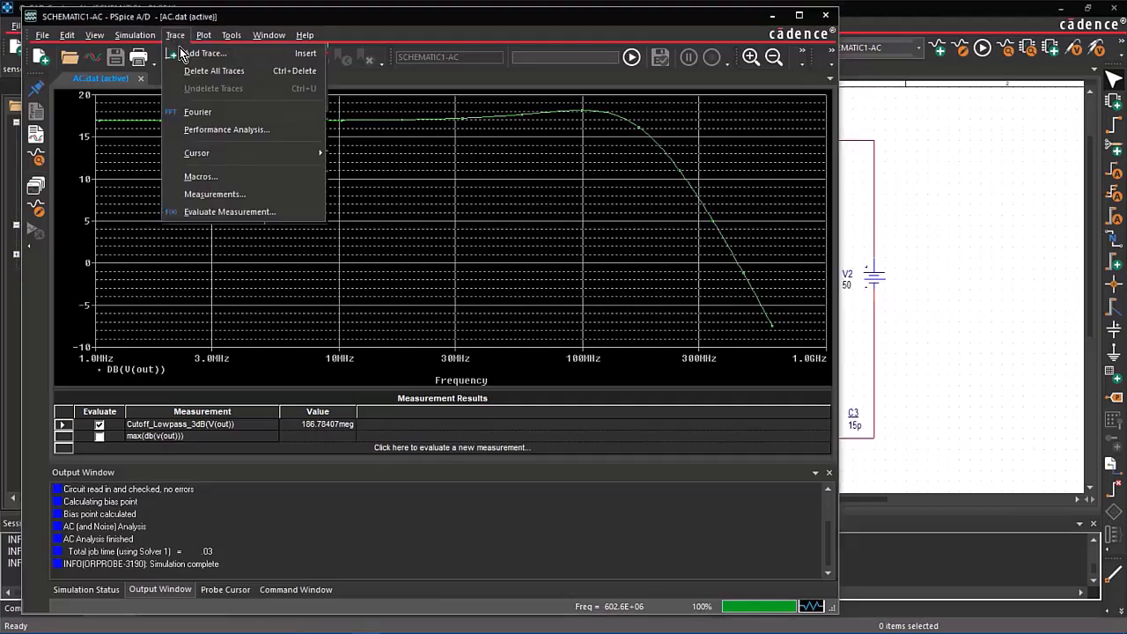
left_click(238, 212)
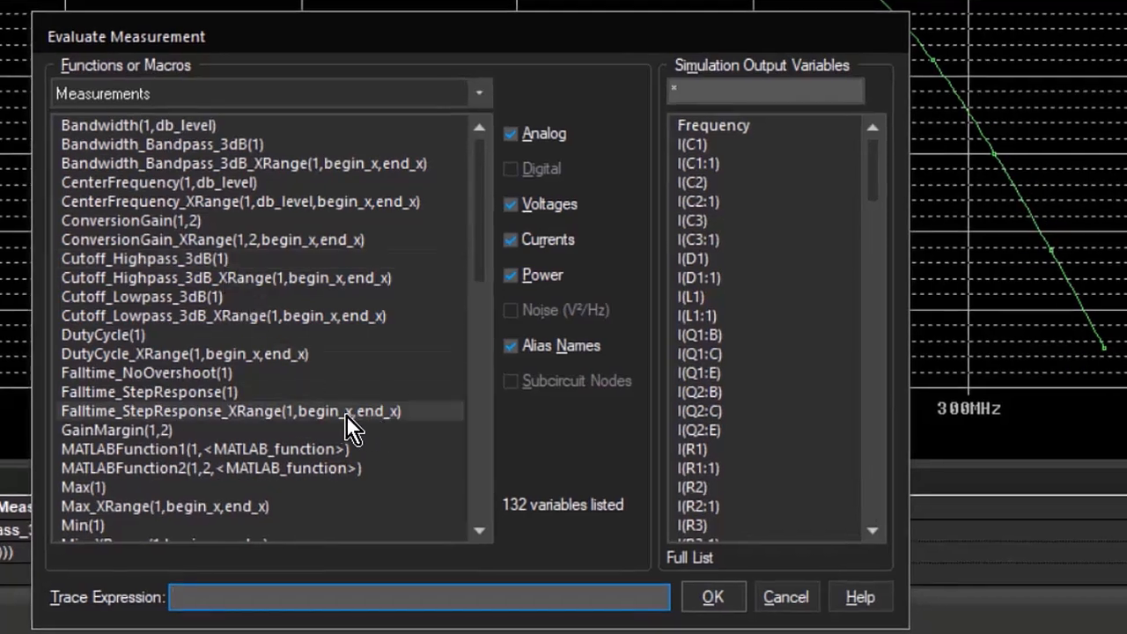
left_click(135, 485)
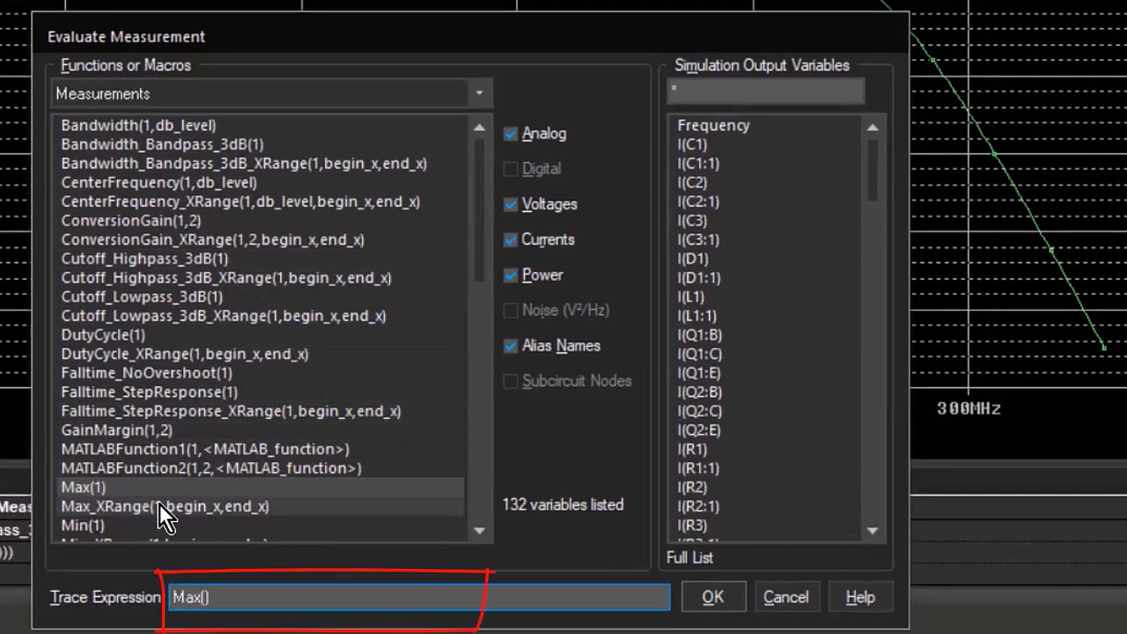
type("Vdb(out")
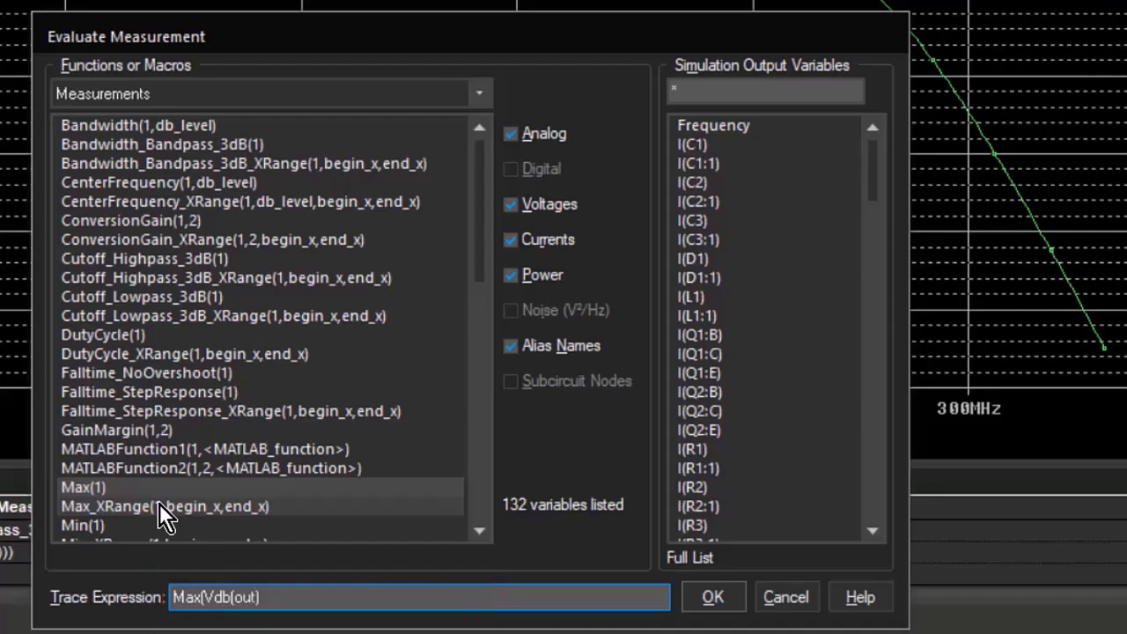
type(")")
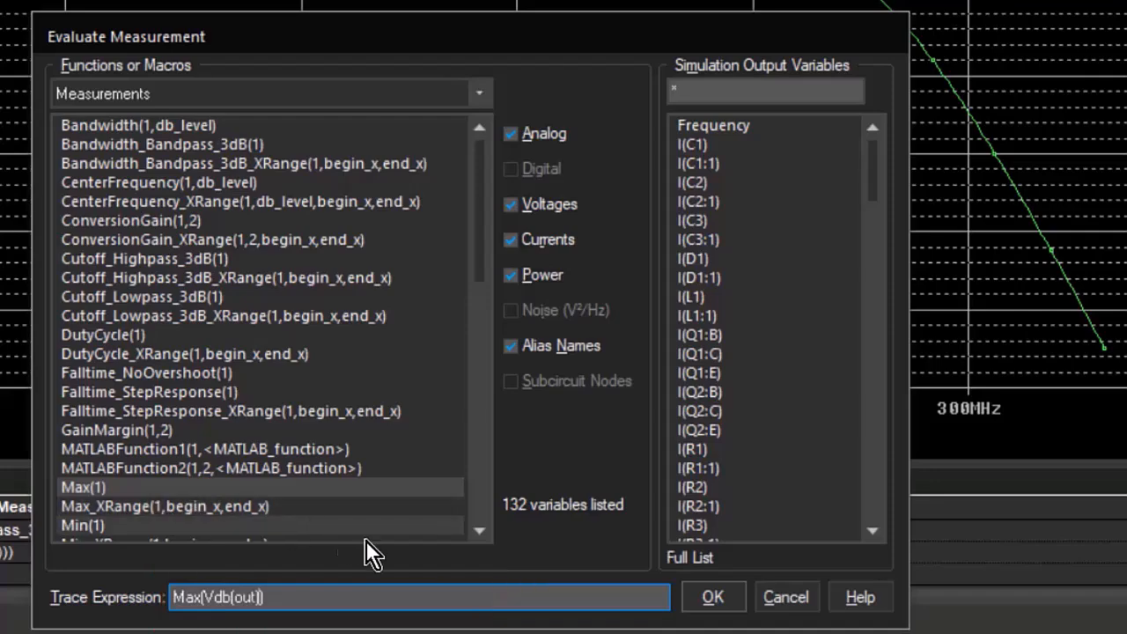
left_click(715, 597)
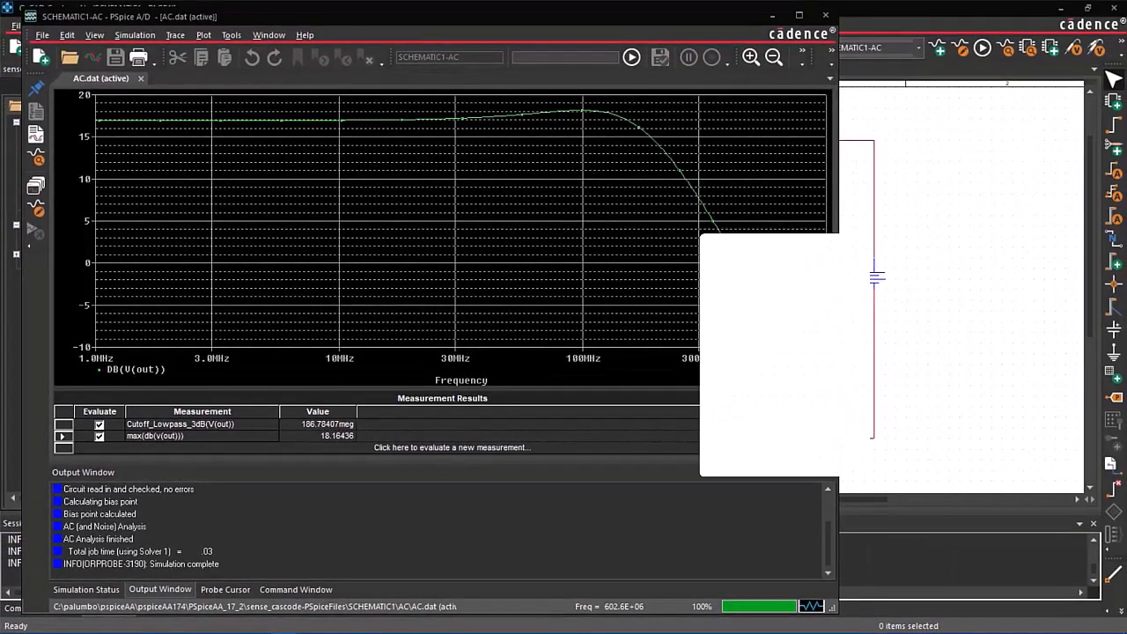
- Switch to OrCAD Capture and launch Sensitivity with the PSpice Advanced Analysis suite, declining to replace the profile with its modified version
left_click(937, 455)
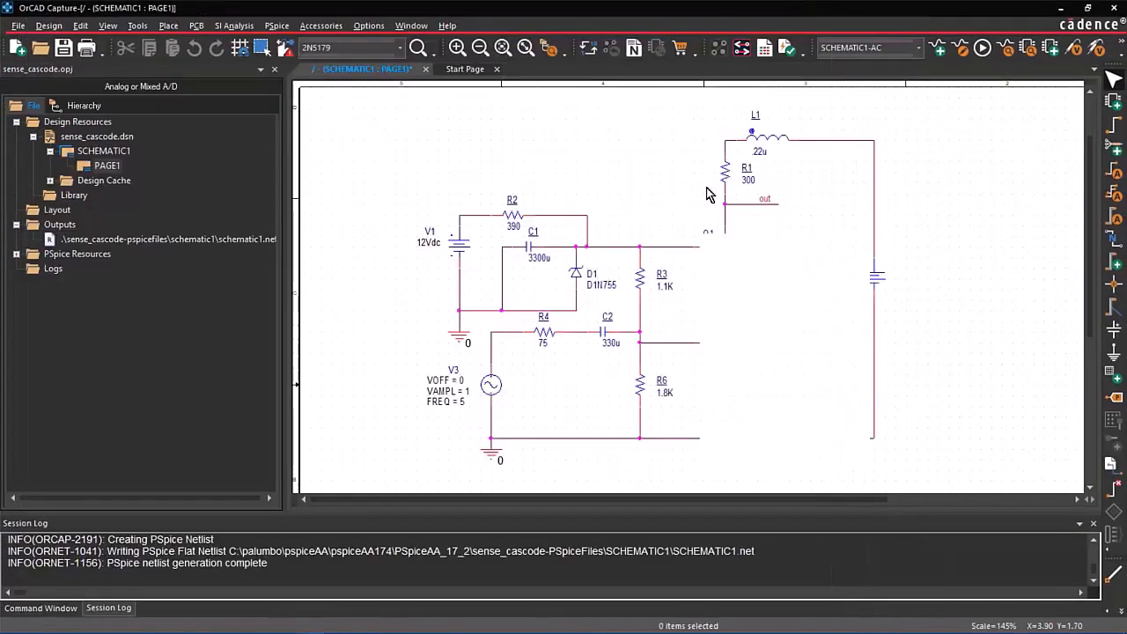
left_click(277, 27)
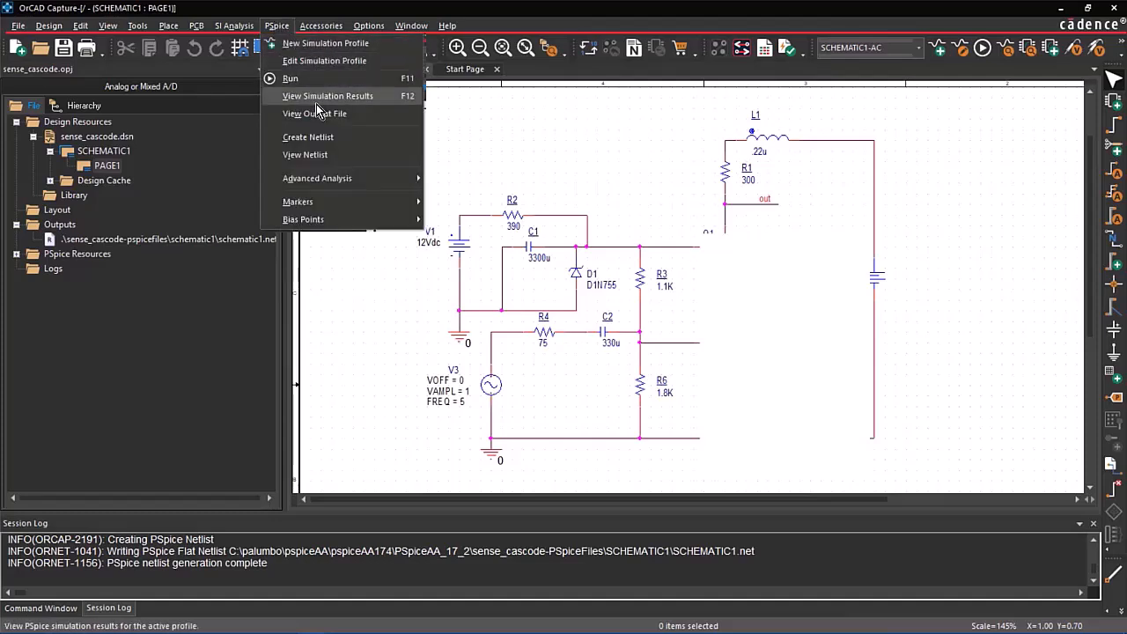
mouse_move(339, 180)
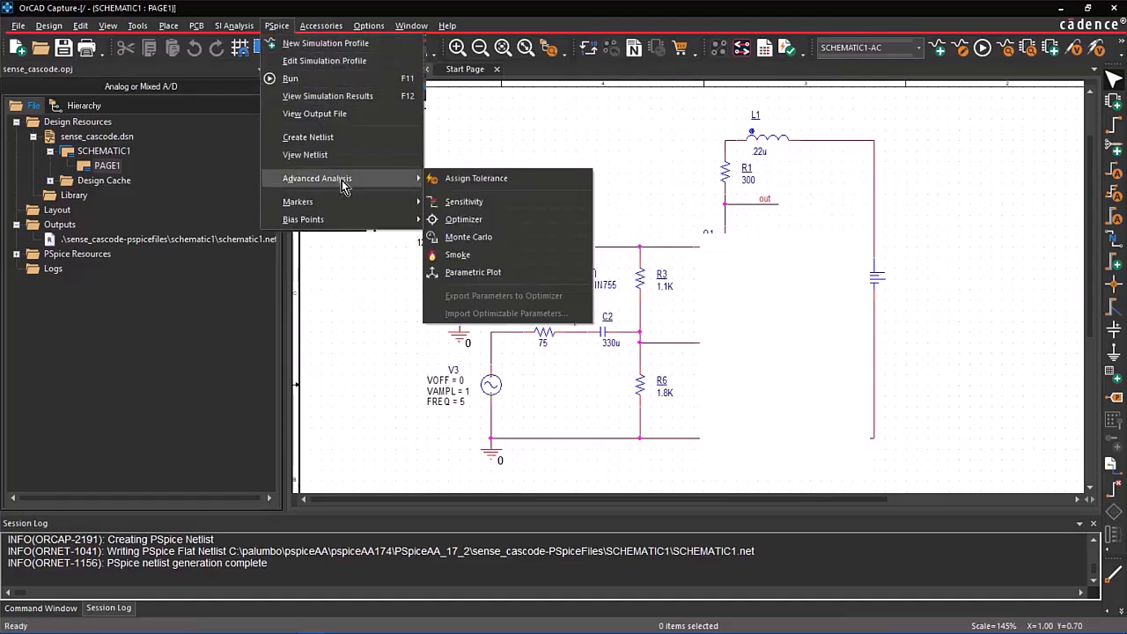
left_click(471, 202)
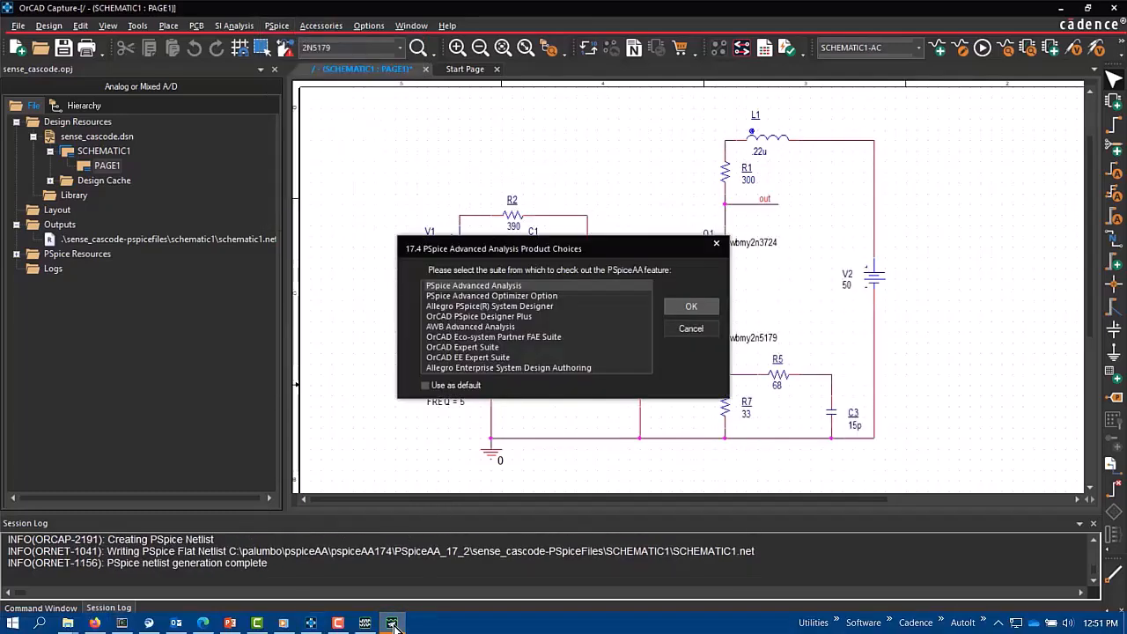
left_click(689, 306)
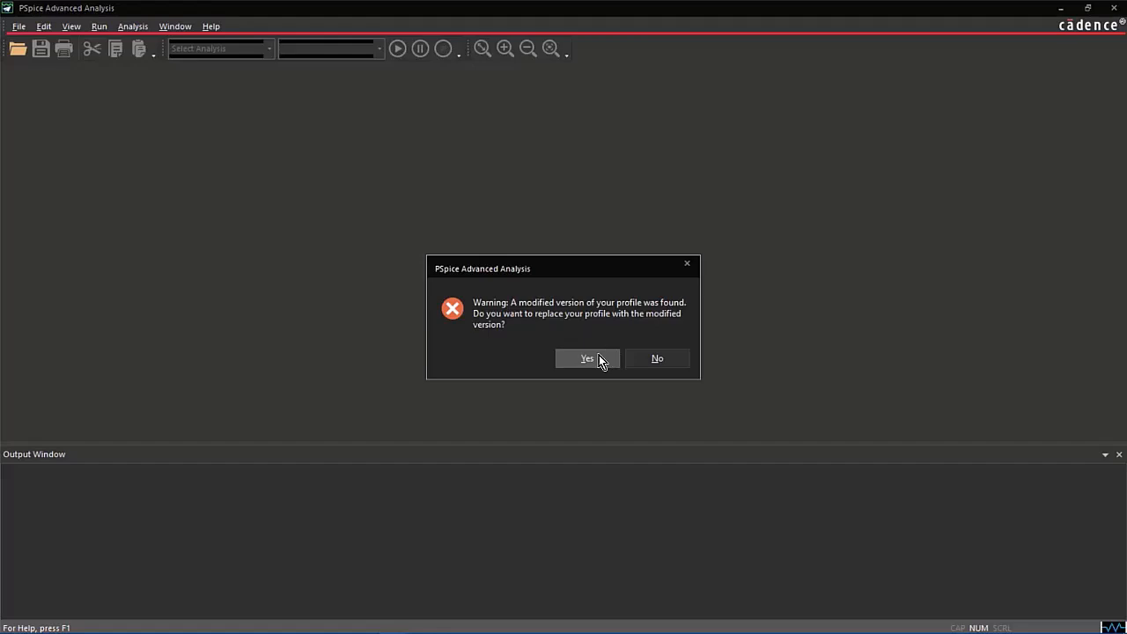
left_click(654, 358)
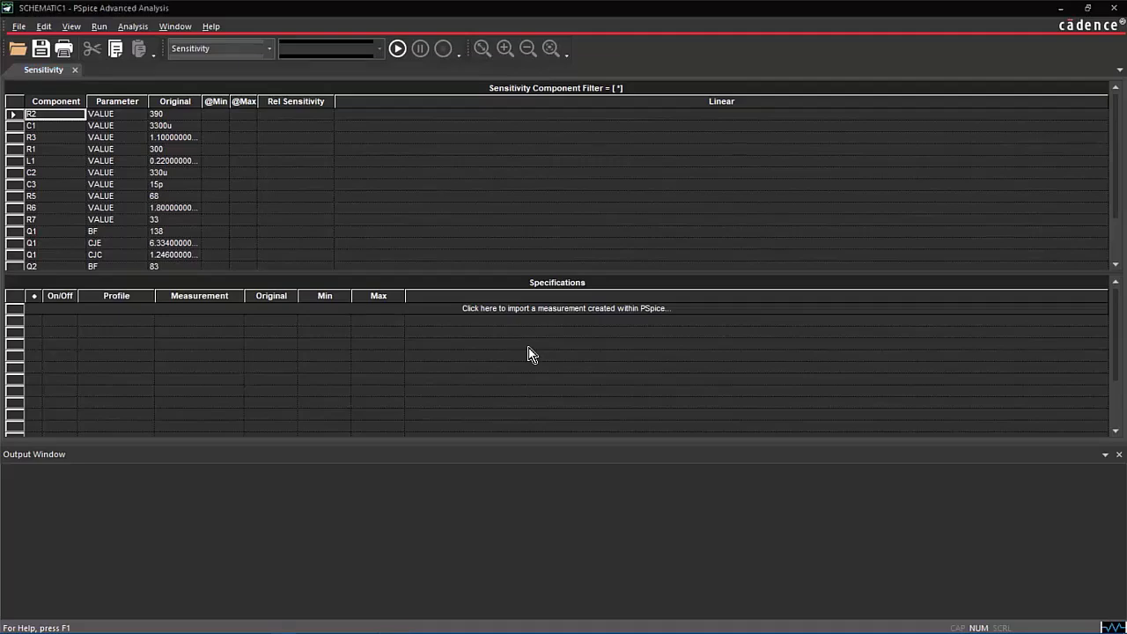
- Import the ac.sim measurements Cutoff_Lowpass_3dB(V(out)) and max(db(v(out))) into the Sensitivity specifications
left_click(539, 309)
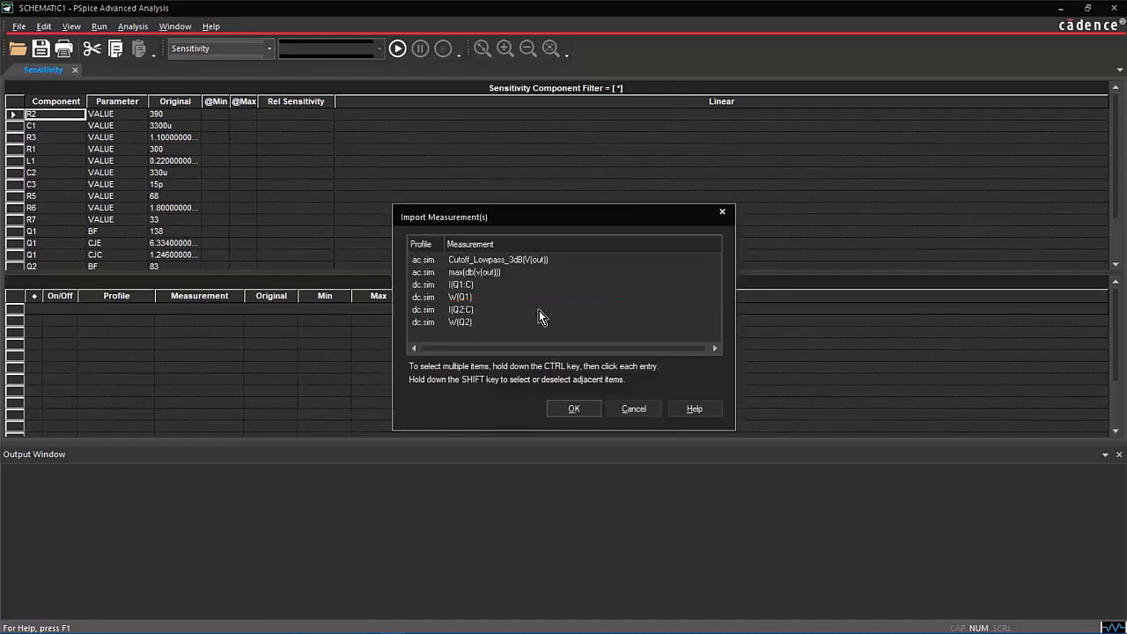
left_click(473, 260)
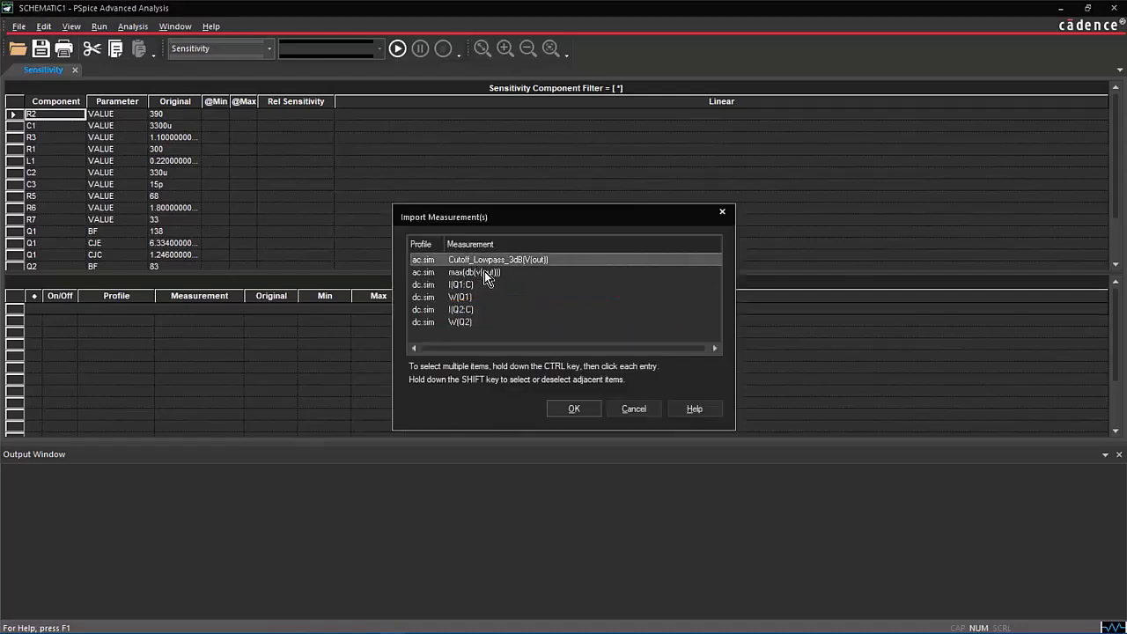
left_click(484, 272, "ctrl")
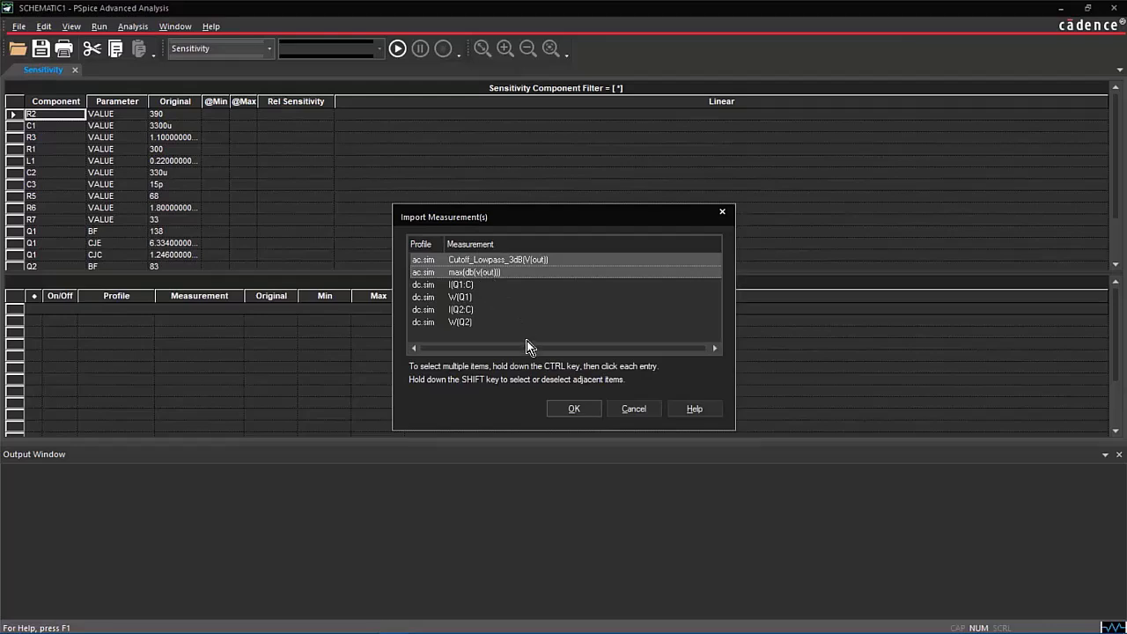
left_click(564, 409)
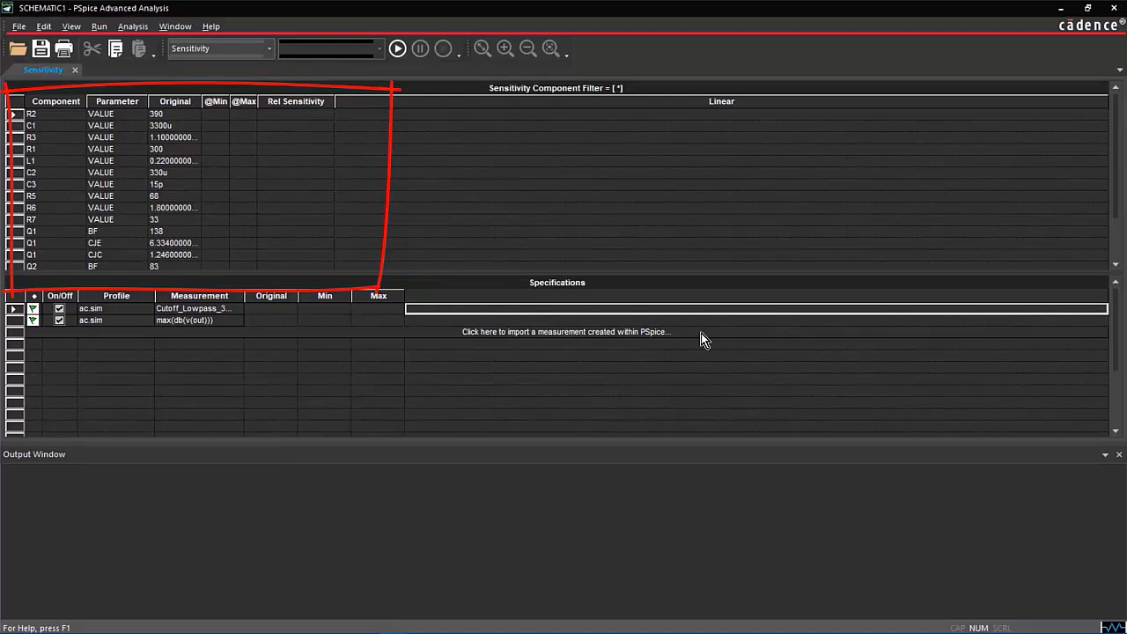
- Look through the listed component parameters, keep Sensitivity as the analysis type and run the analysis
left_click_drag(1118, 164, 1118, 221)
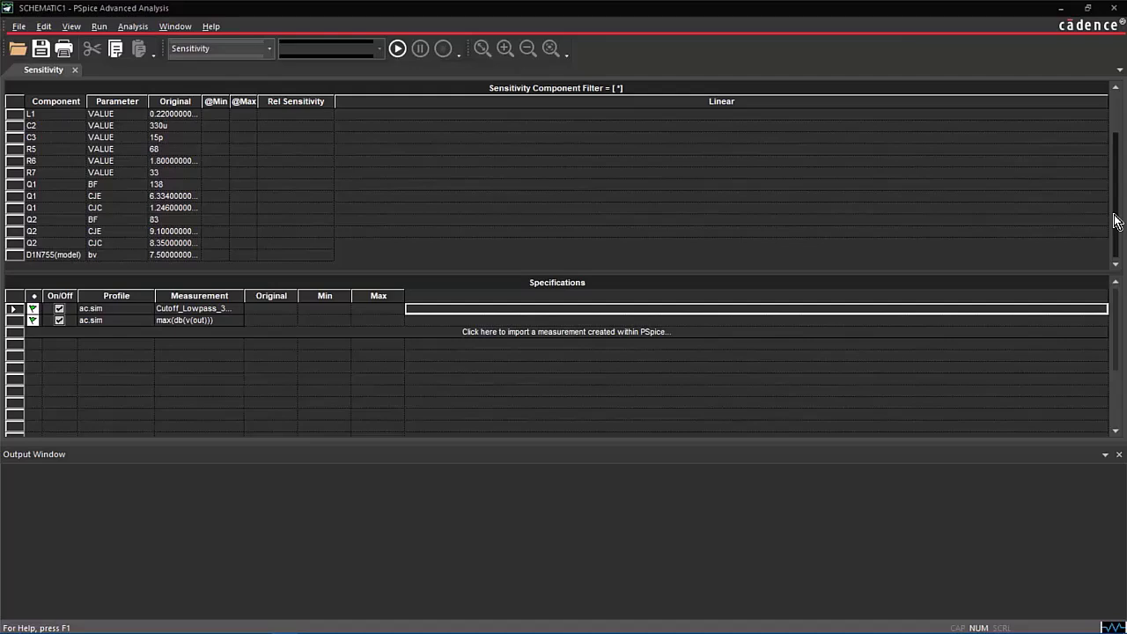
left_click(271, 49)
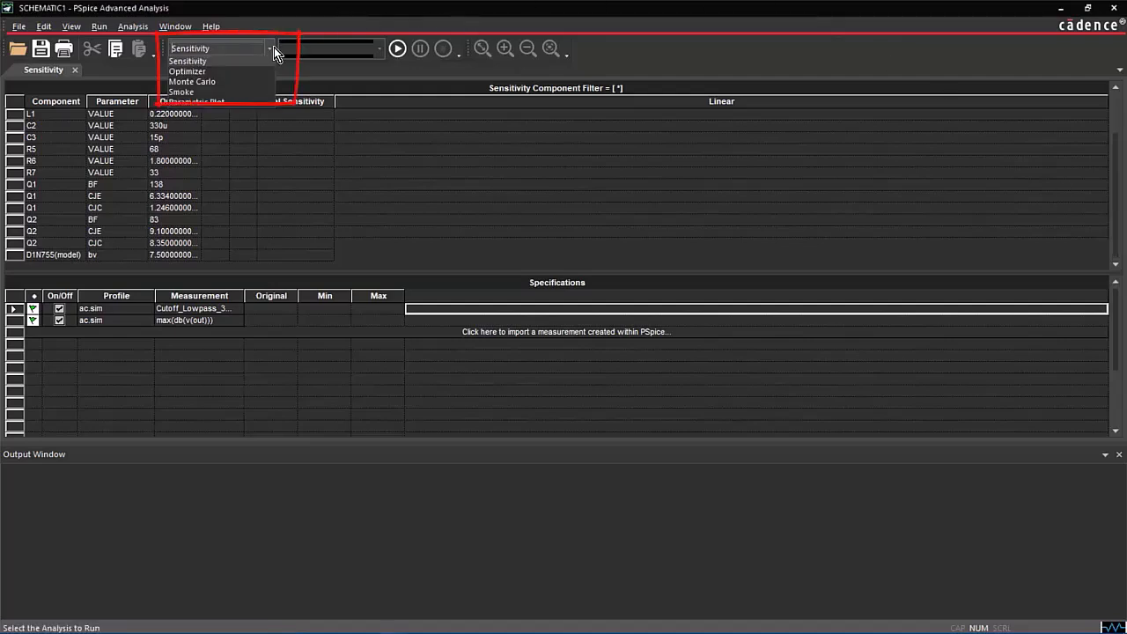
left_click(202, 62)
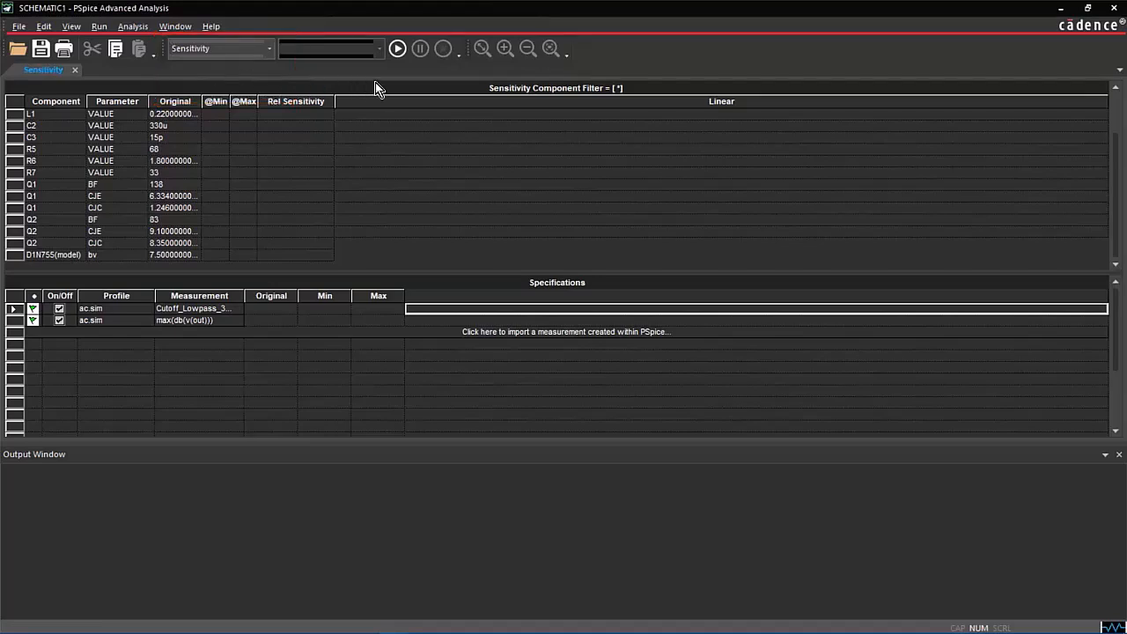
left_click(398, 50)
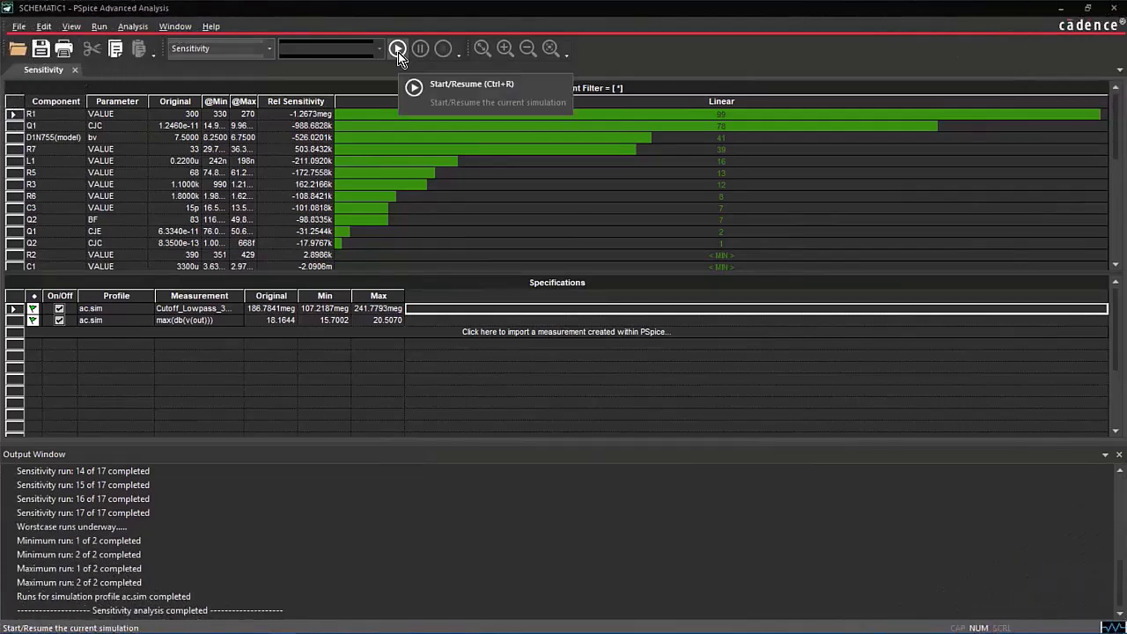
- Examine the worst-case limits and component sensitivity rankings for the low-pass cutoff measurement and the max(db(v(out))) measurement
left_click(96, 312)
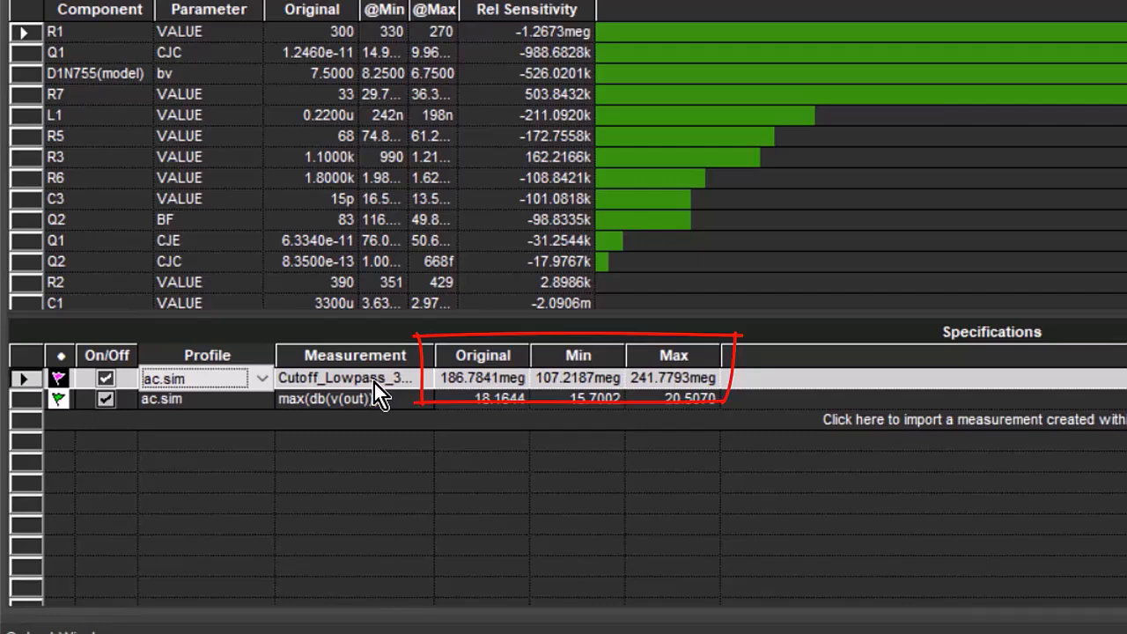
left_click(374, 384)
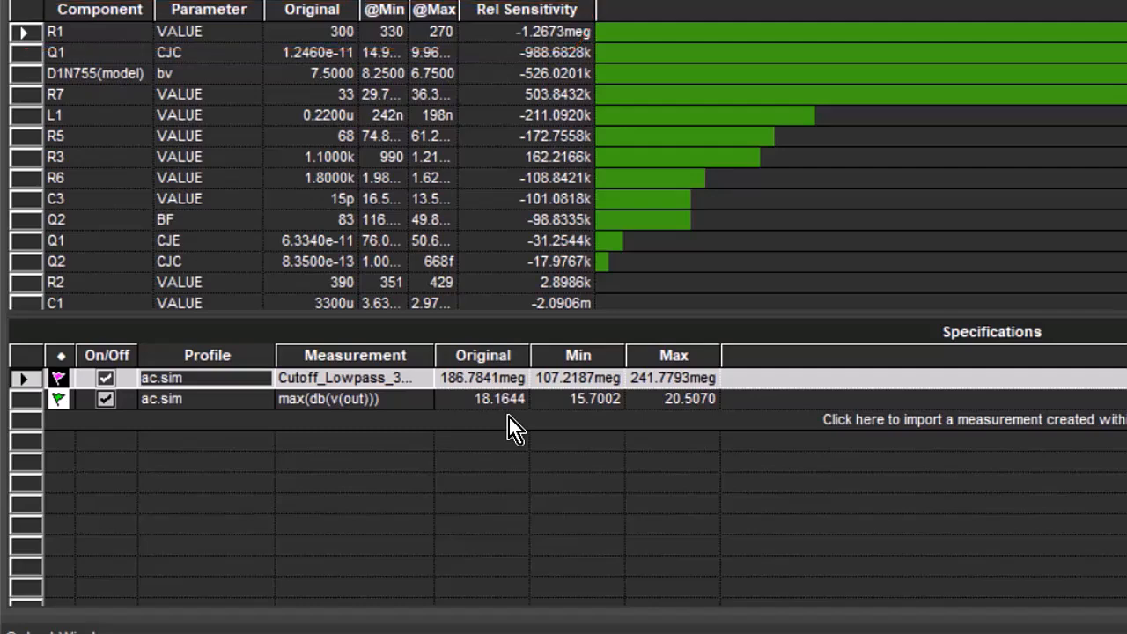
left_click(597, 401)
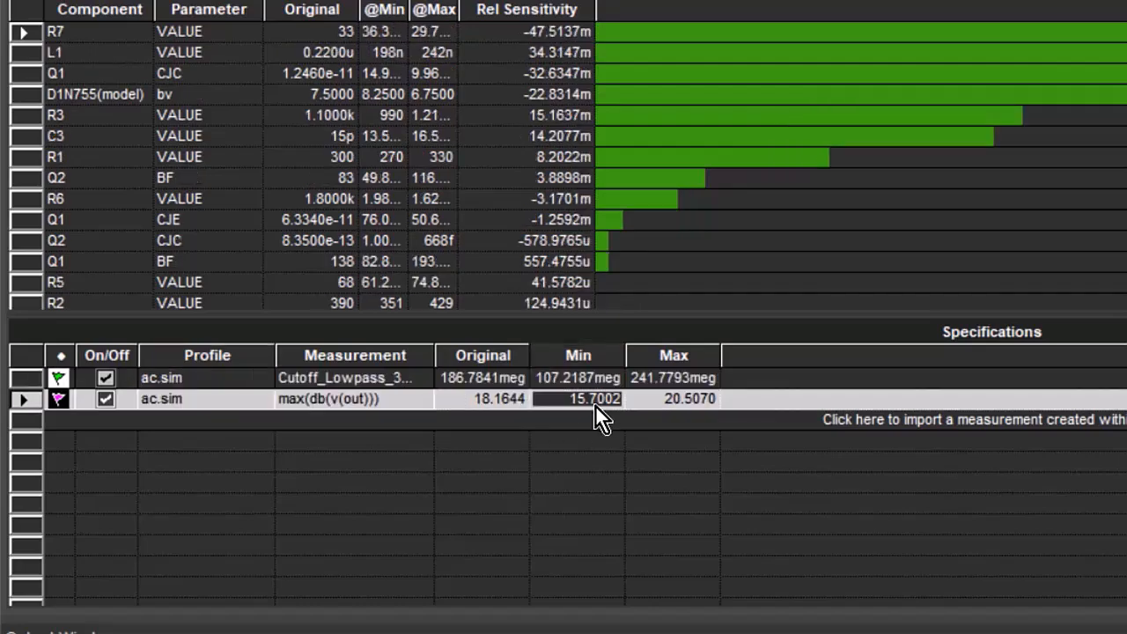